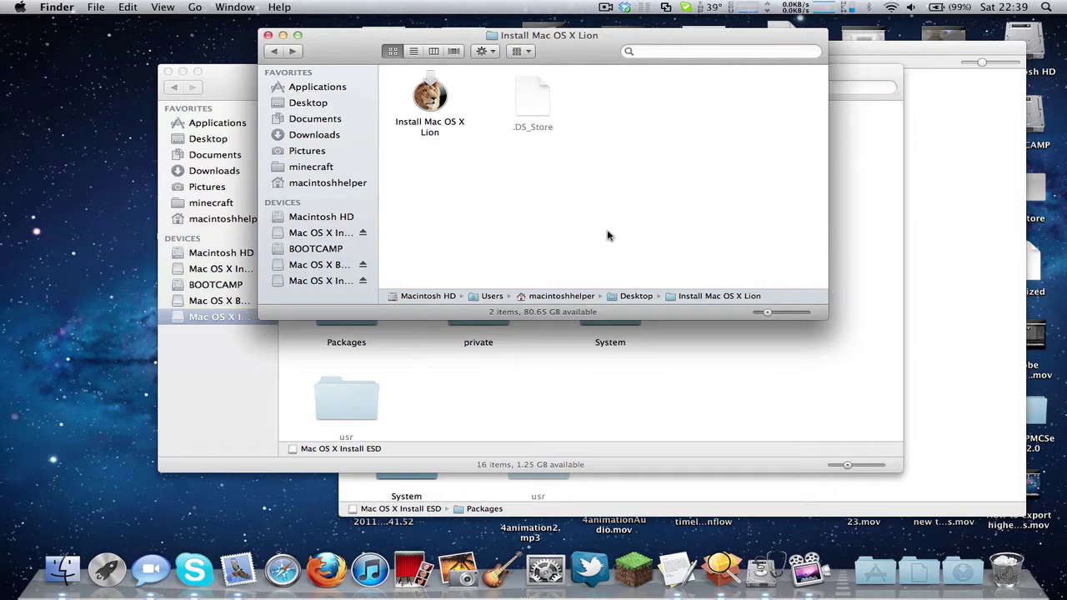
# Select and deselect the Install Mac OS X Lion installer and .DS_Store file, dismissing its actions menu.
pyautogui.moveTo(607, 234); pyautogui.dragTo(558, 170)
pyautogui.moveTo(628, 193); pyautogui.dragTo(500, 75)
pyautogui.click(579, 124)
pyautogui.click(436, 101)
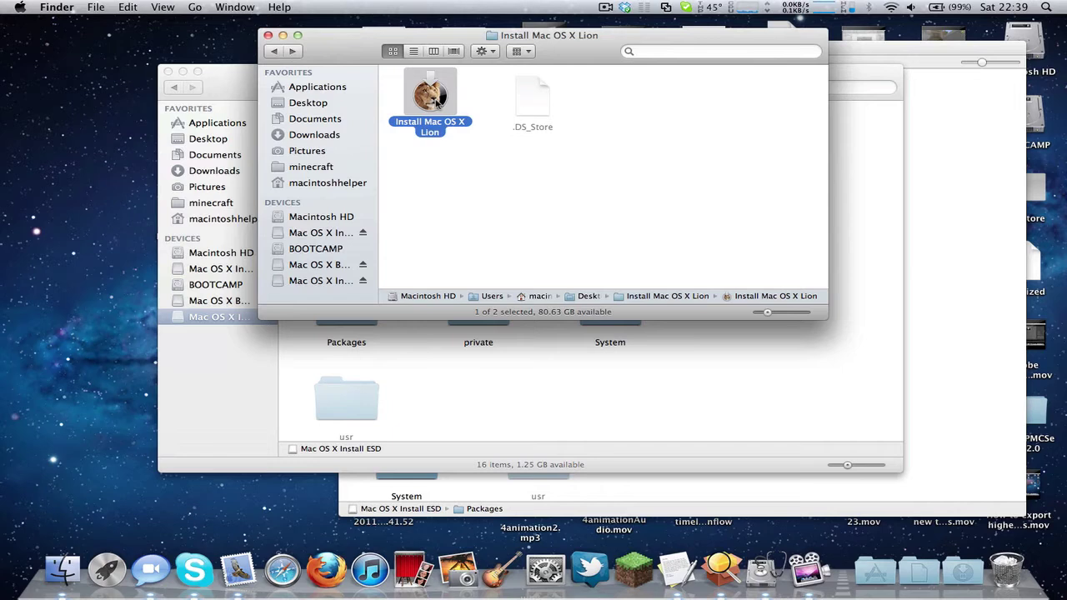
pyautogui.rightClick(437, 100)
pyautogui.click(594, 90)
pyautogui.moveTo(594, 85)
pyautogui.mouseDown()
pyautogui.moveTo(600, 133)
pyautogui.moveTo(655, 264)
pyautogui.moveTo(938, 265)
pyautogui.moveTo(547, 231)
pyautogui.moveTo(459, 195)
pyautogui.moveTo(604, 92)
pyautogui.mouseUp()
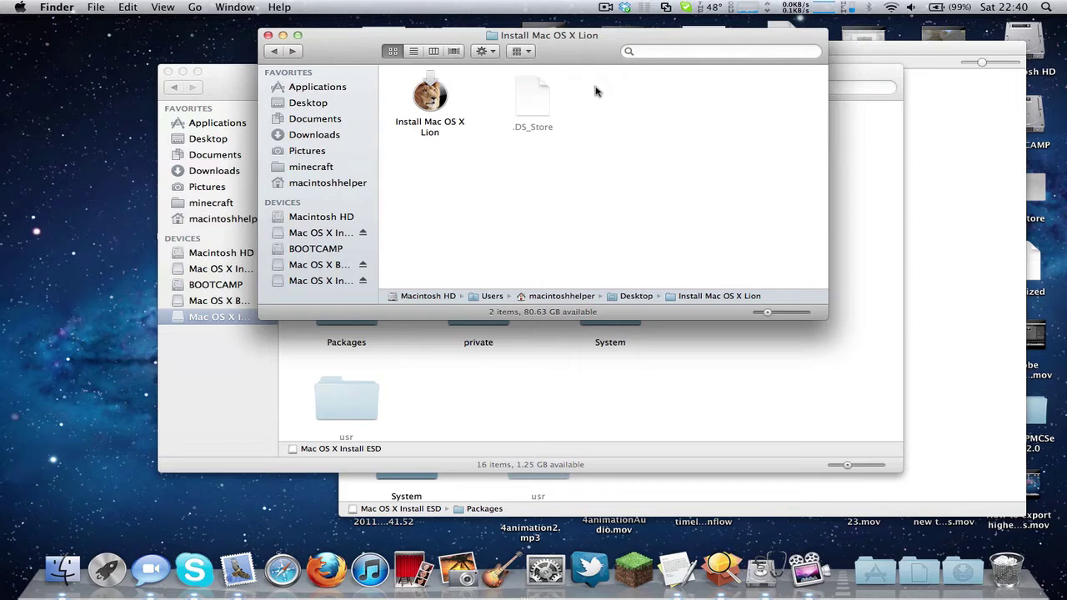
pyautogui.moveTo(587, 86); pyautogui.dragTo(508, 85)
# Show the Lion installer's package contents, open Contents > SharedSupport, and select InstallESD.dmg.
pyautogui.rightClick(426, 98)
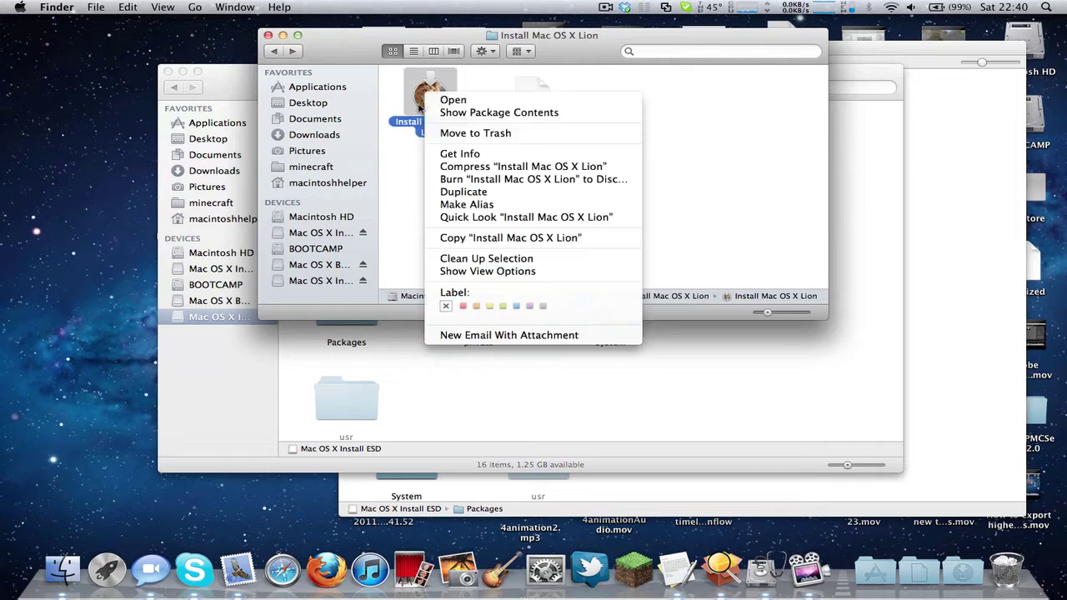
pyautogui.click(430, 116)
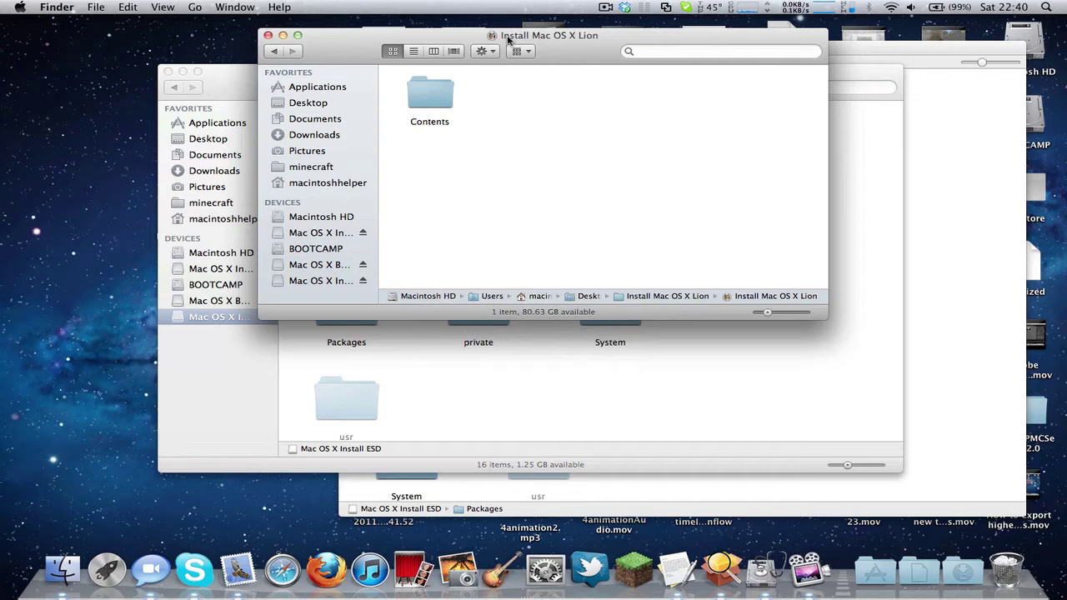
pyautogui.doubleClick(431, 102)
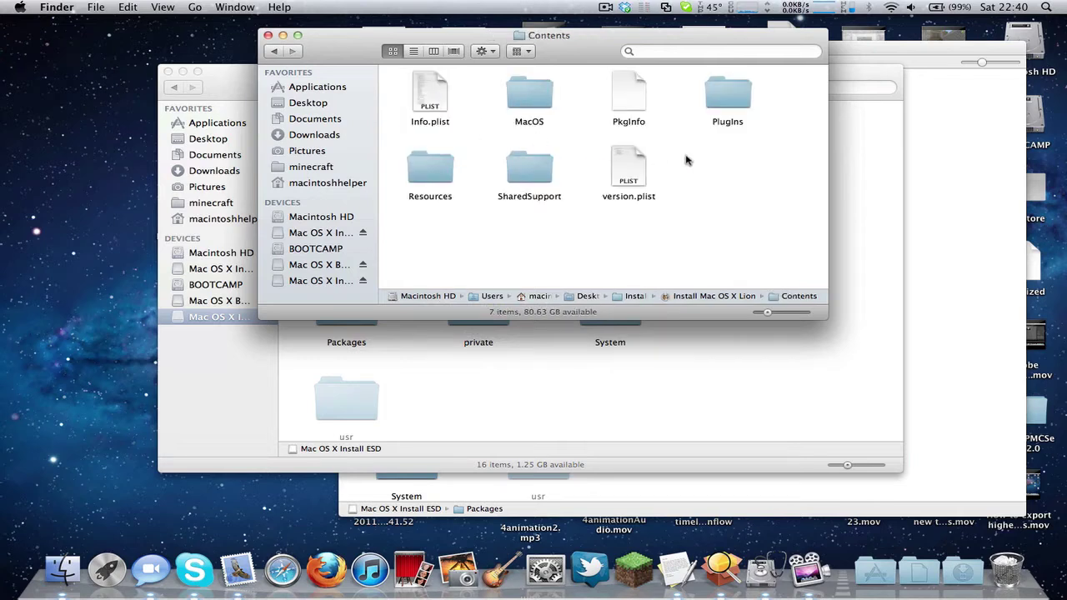
pyautogui.doubleClick(513, 174)
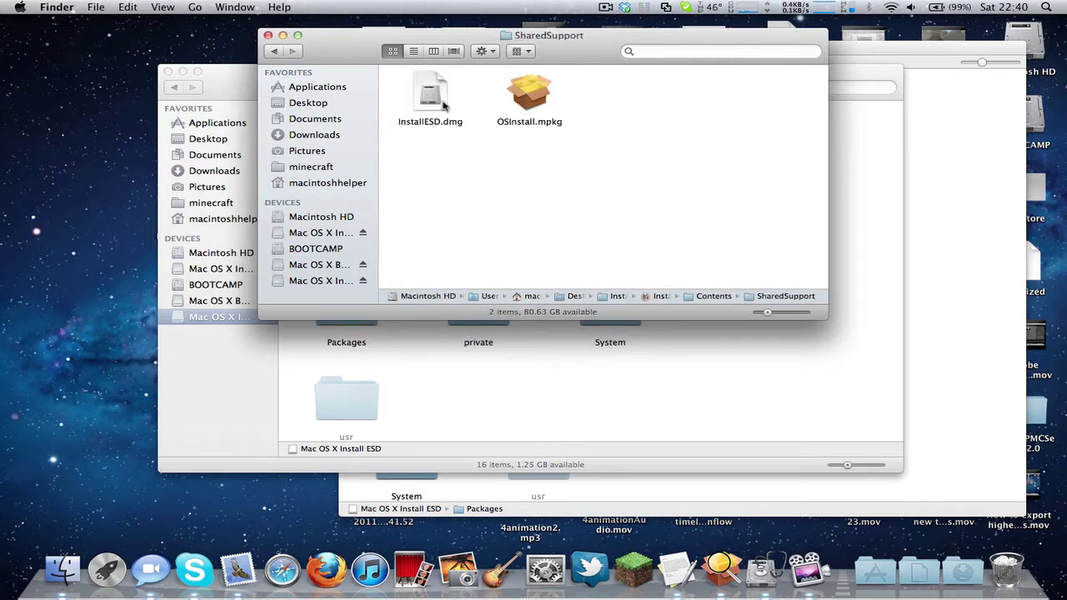
pyautogui.click(444, 103)
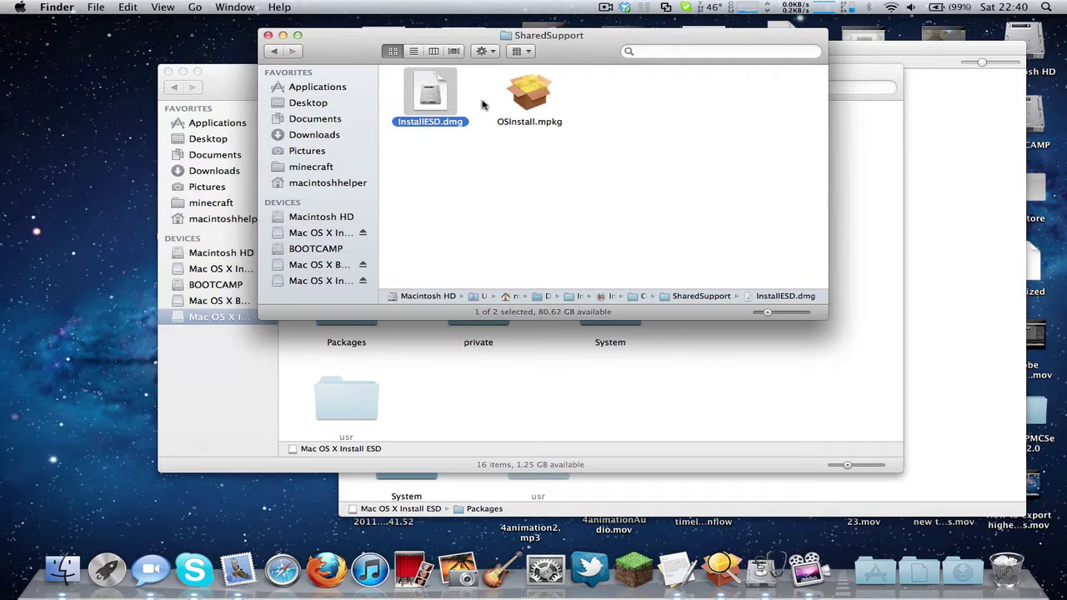
pyautogui.hotkey('ctrl', 'Right')
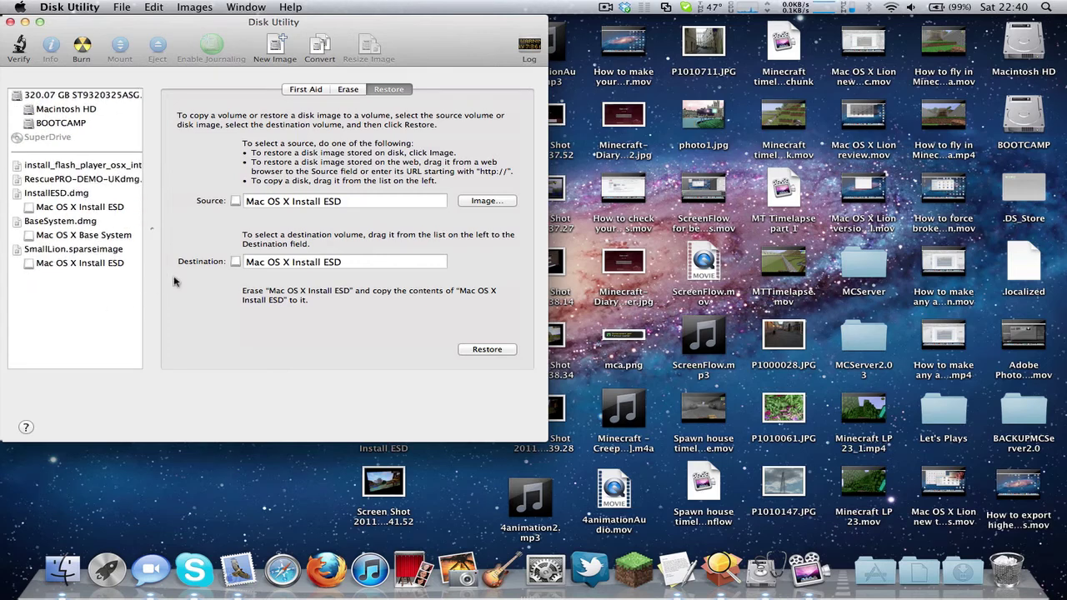
pyautogui.click(275, 44)
pyautogui.click(241, 221)
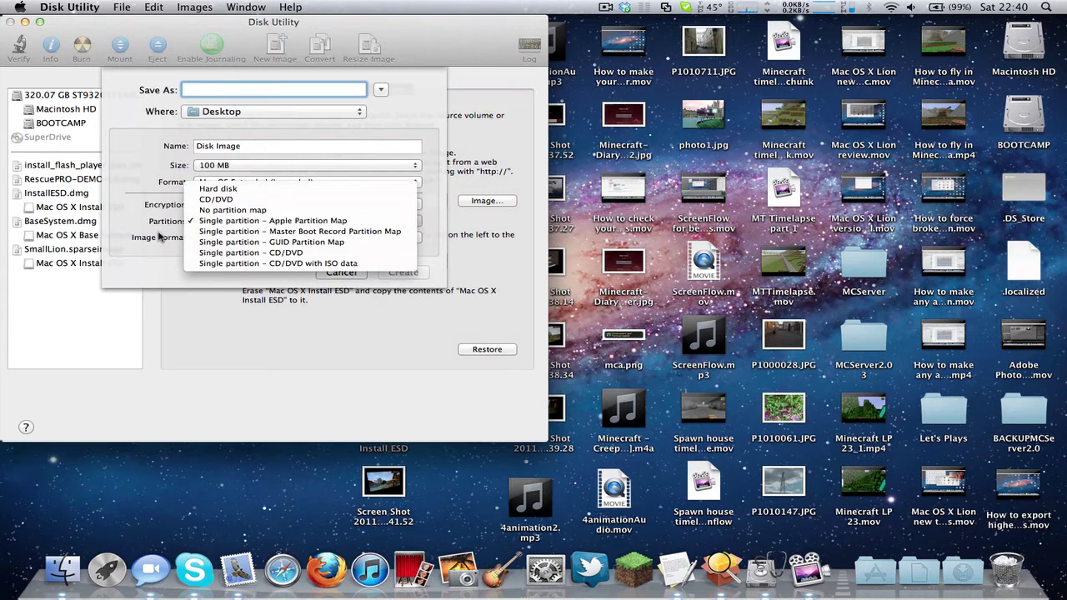
pyautogui.click(201, 224)
pyautogui.click(242, 238)
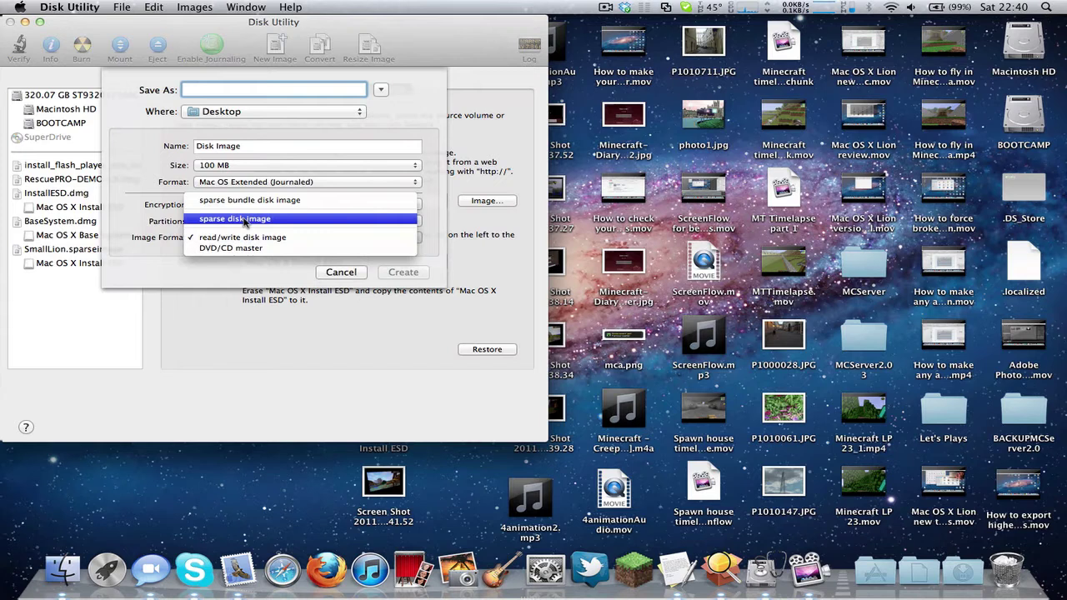
pyautogui.click(244, 219)
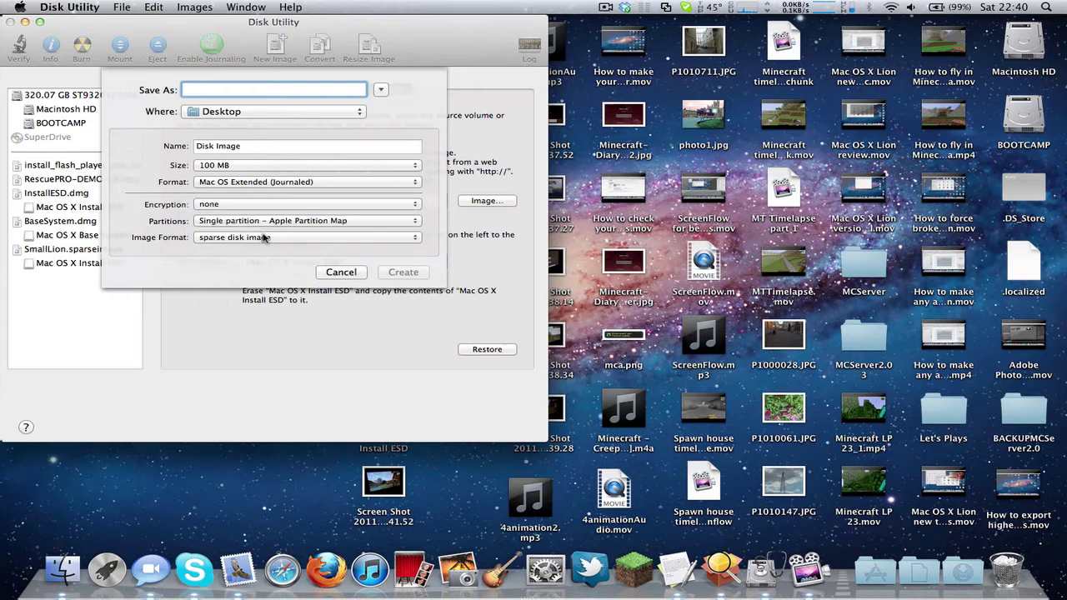
pyautogui.click(240, 168)
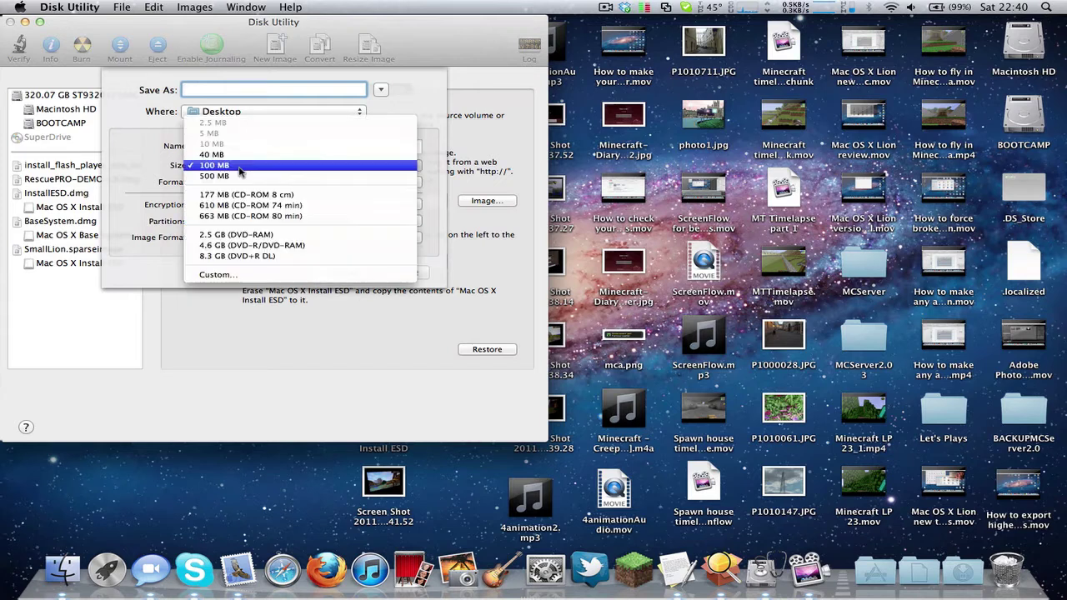
pyautogui.click(228, 249)
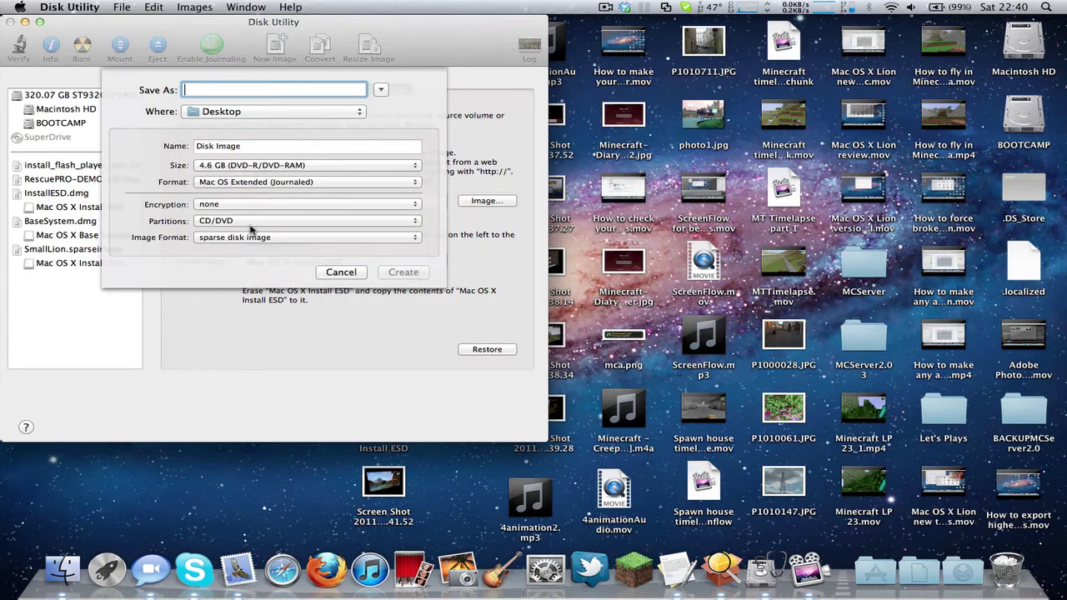
pyautogui.click(250, 221)
pyautogui.click(123, 242)
pyautogui.click(261, 146)
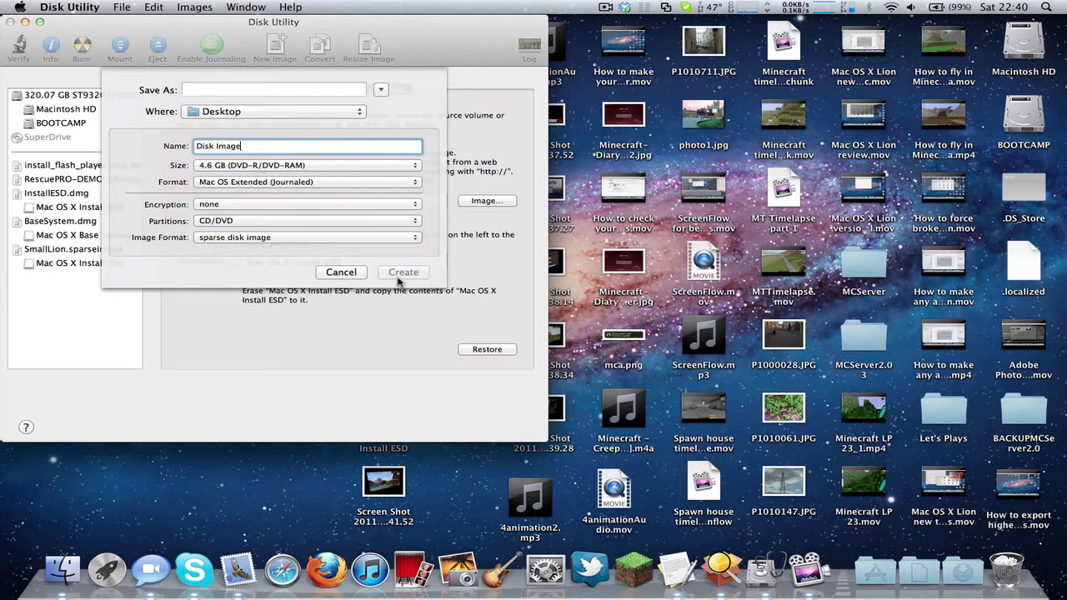
pyautogui.click(343, 273)
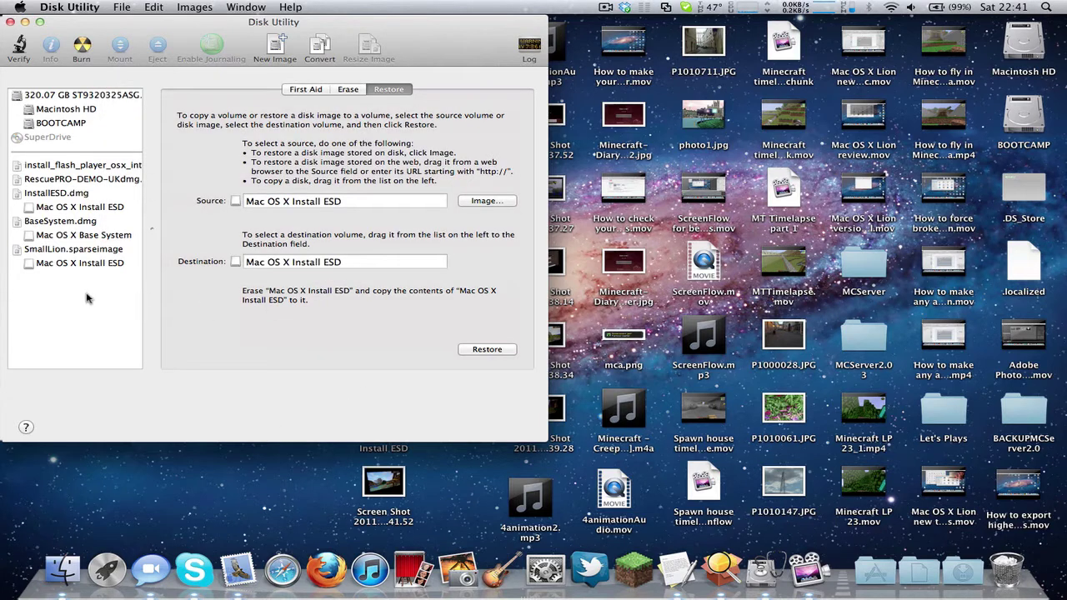
pyautogui.click(69, 265)
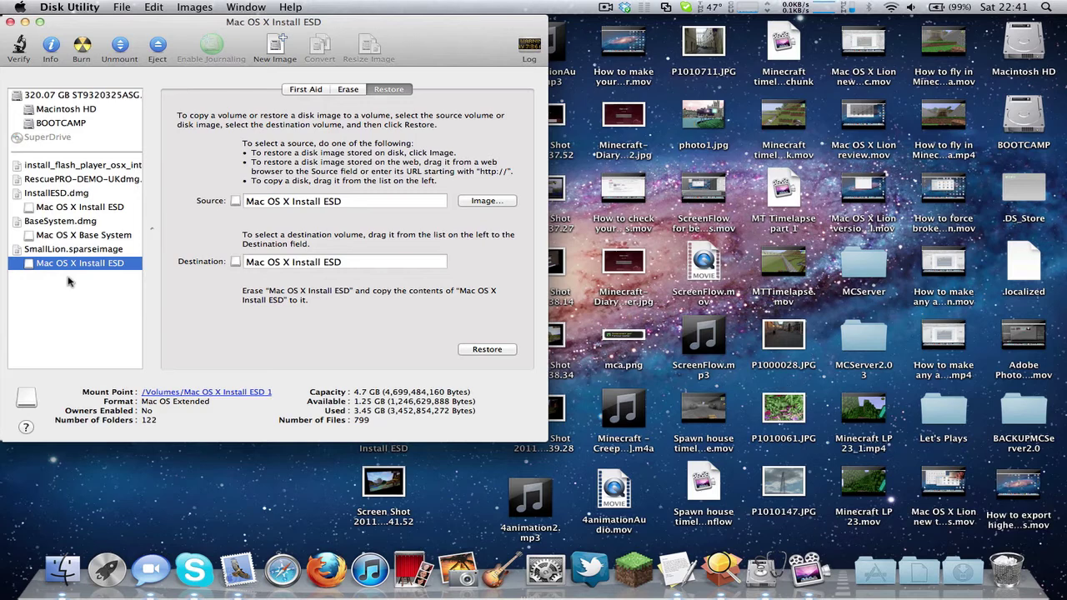
pyautogui.click(69, 282)
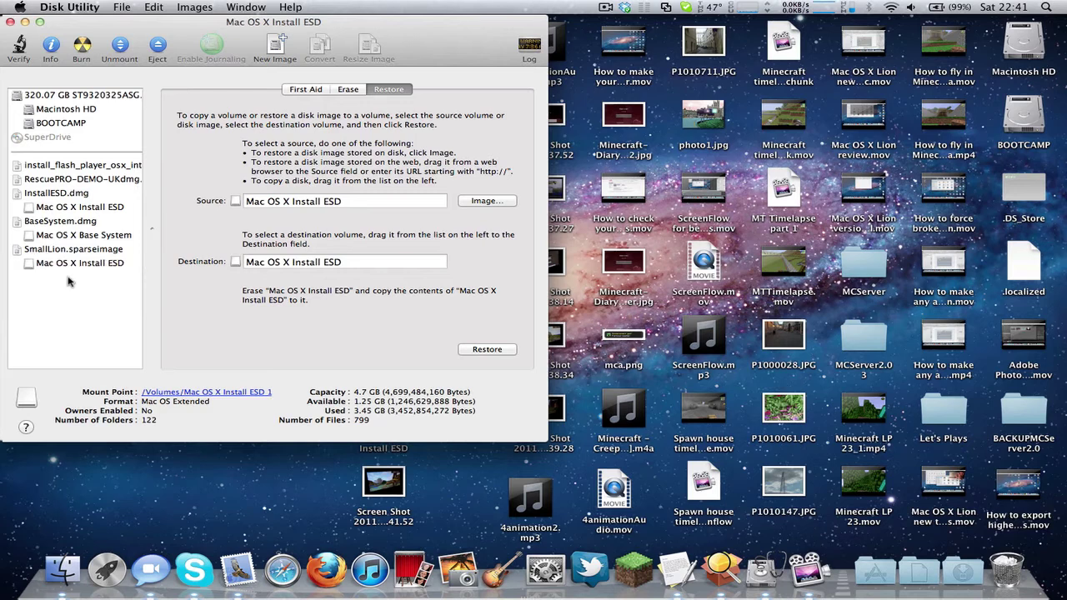
pyautogui.click(77, 208)
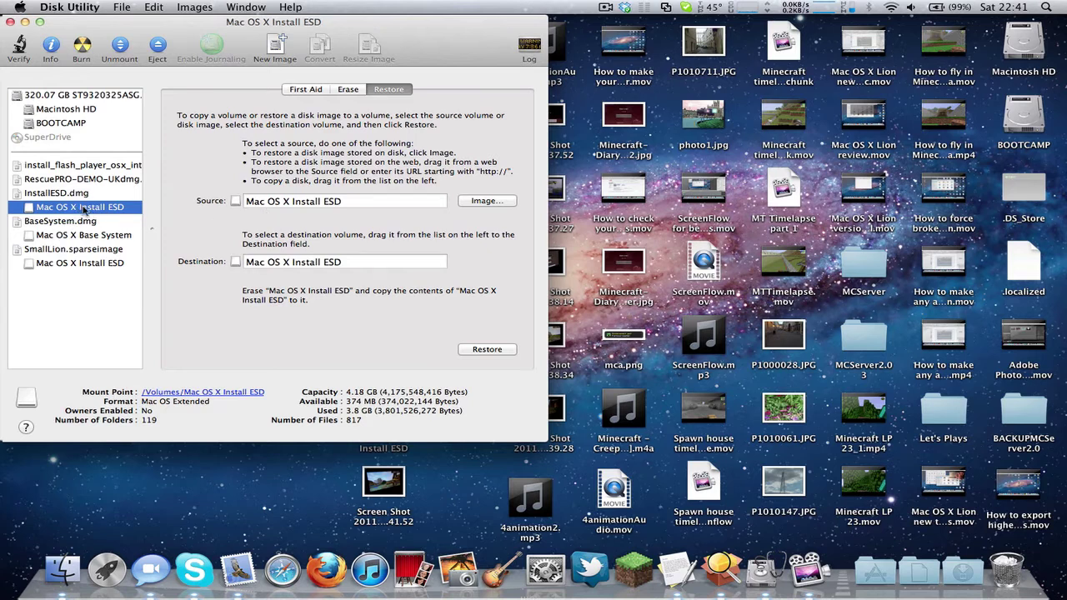
pyautogui.moveTo(71, 212); pyautogui.dragTo(321, 201)
pyautogui.moveTo(56, 209); pyautogui.dragTo(247, 201)
pyautogui.moveTo(87, 265); pyautogui.dragTo(253, 263)
pyautogui.click(99, 308)
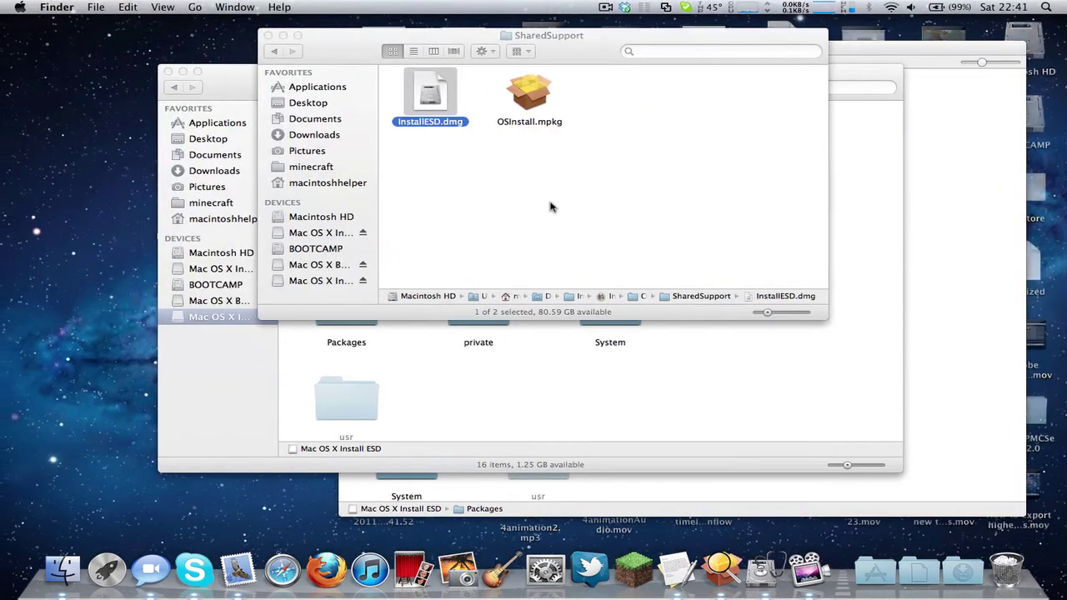
# Reselect InstallESD.dmg and bring the Mac OS X Install ESD window to the front.
pyautogui.click(484, 208)
pyautogui.click(368, 102)
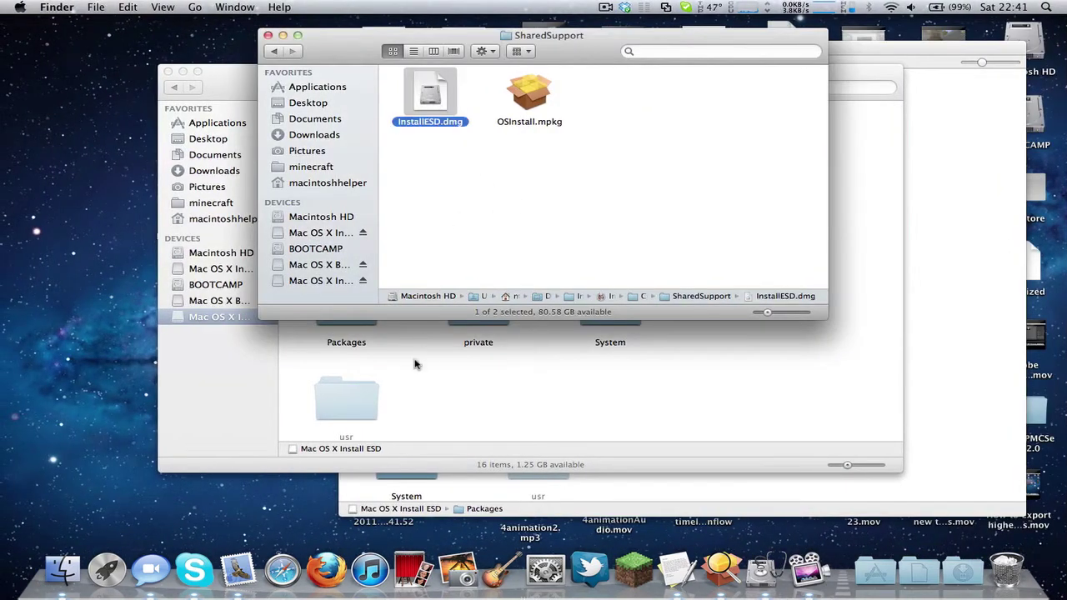
pyautogui.click(249, 390)
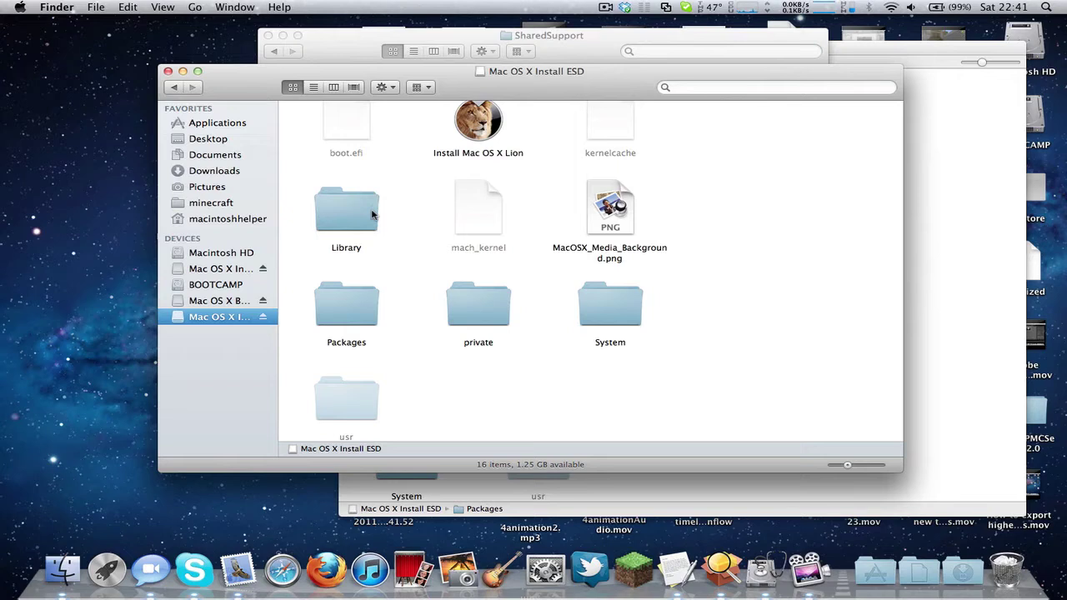
# Reposition the Install Mac OS X Lion icon in the volume window and scroll its contents.
pyautogui.moveTo(491, 123); pyautogui.dragTo(504, 126)
pyautogui.click(569, 144)
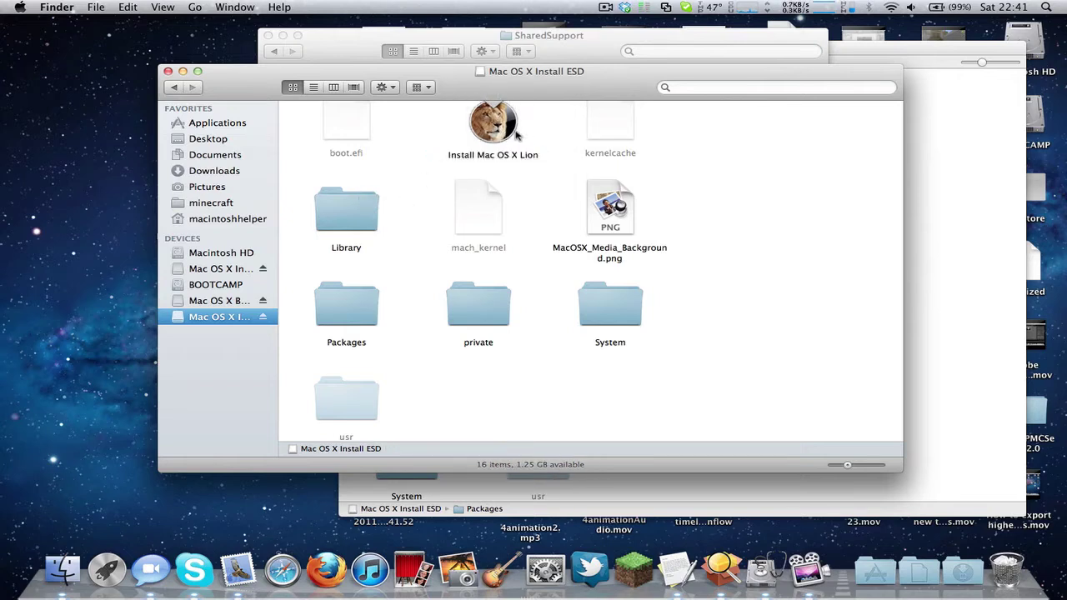
pyautogui.click(512, 134)
pyautogui.click(539, 133)
pyautogui.moveTo(500, 130); pyautogui.dragTo(492, 131)
pyautogui.click(409, 150)
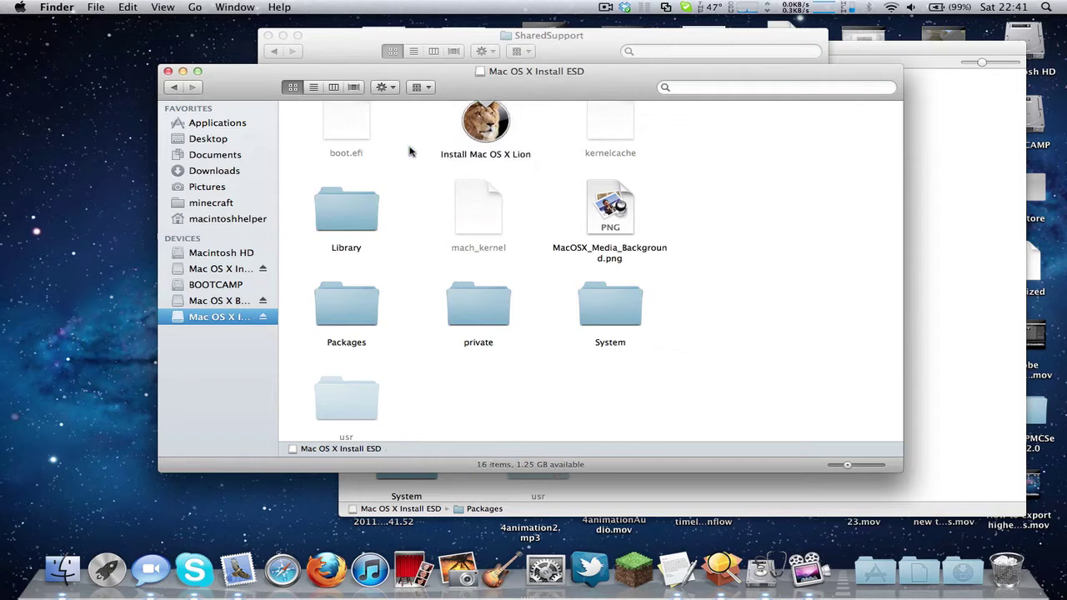
pyautogui.scroll(5, 409, 151)
pyautogui.scroll(-5, 409, 150)
pyautogui.scroll(-2, 409, 151)
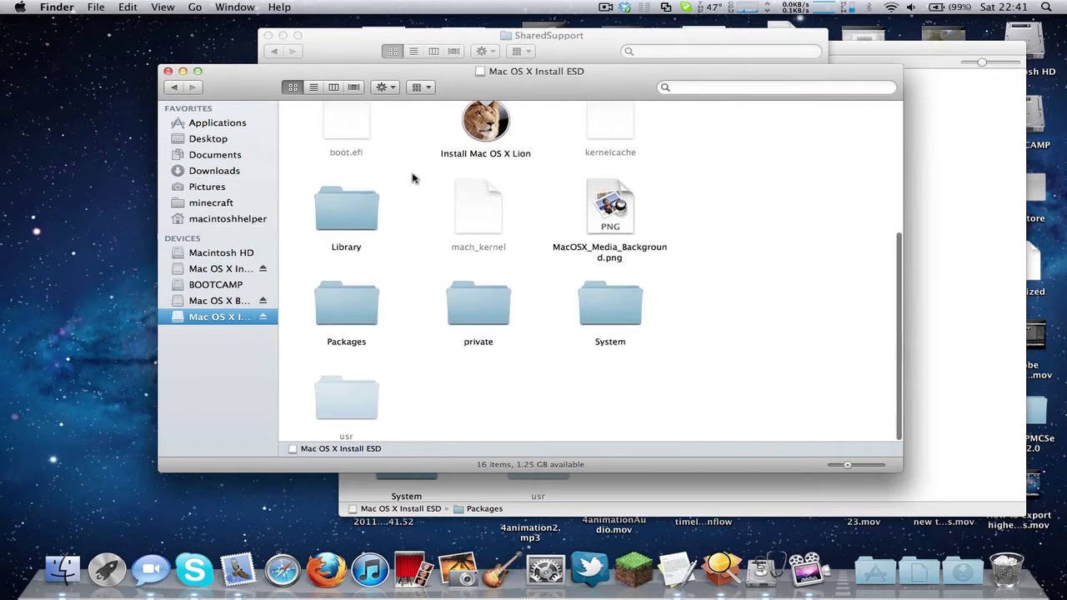
# Open the Packages folder and browse packages such as AsianLanguagesSupport.pkg and TraditionalChinese.pkg.
pyautogui.doubleClick(363, 311)
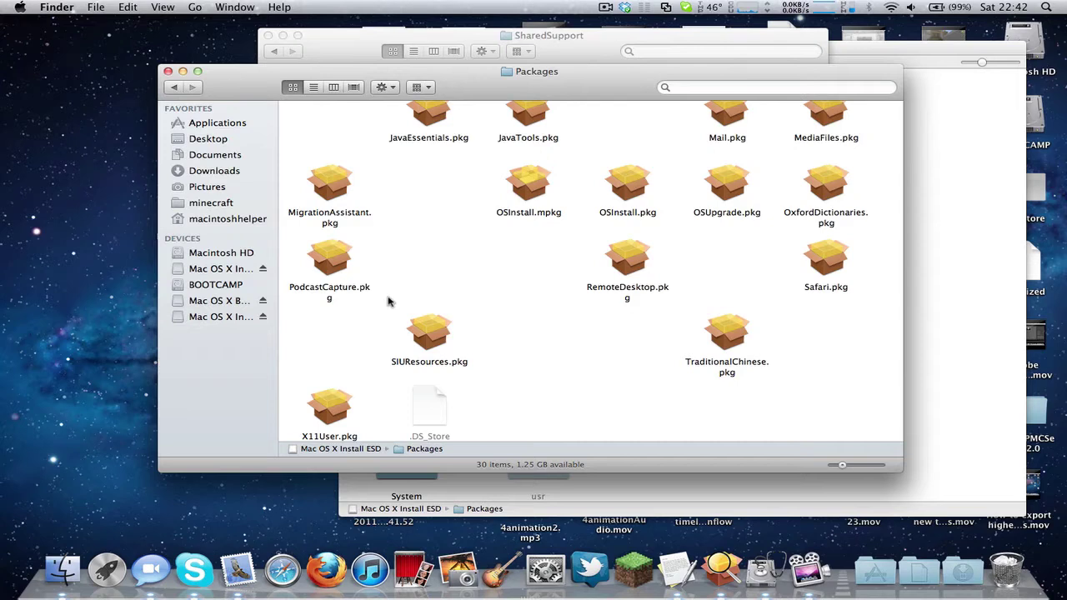
pyautogui.scroll(5, 500, 233)
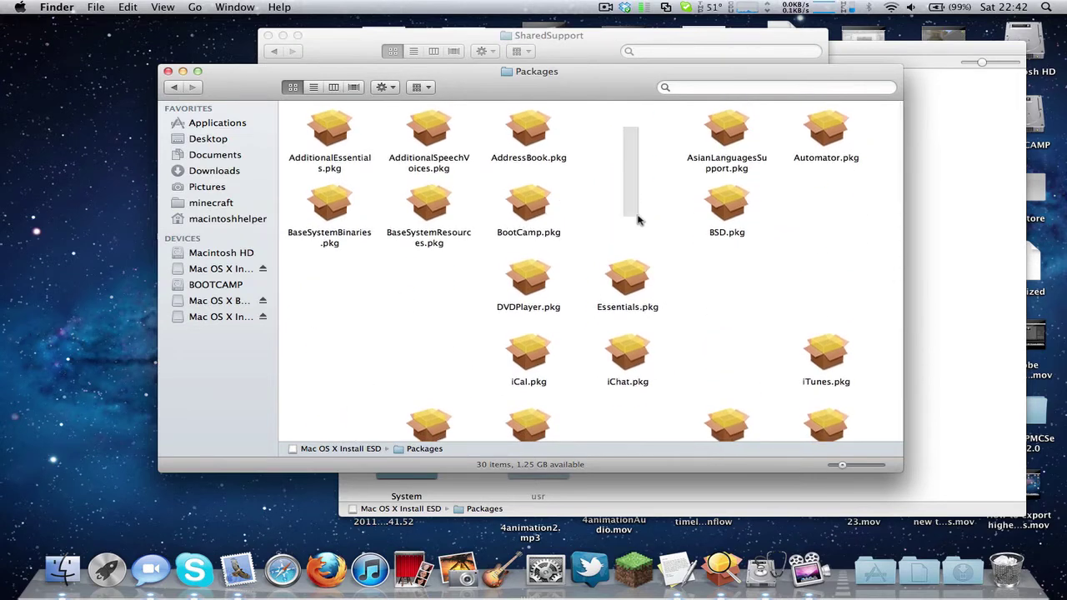
pyautogui.click(729, 136)
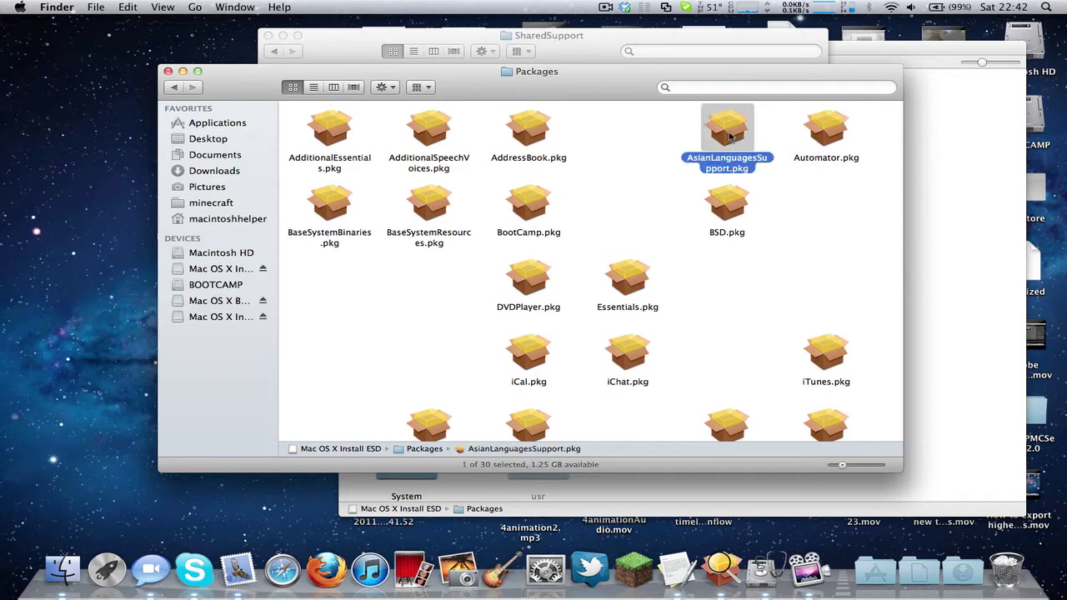
pyautogui.scroll(-10, 708, 233)
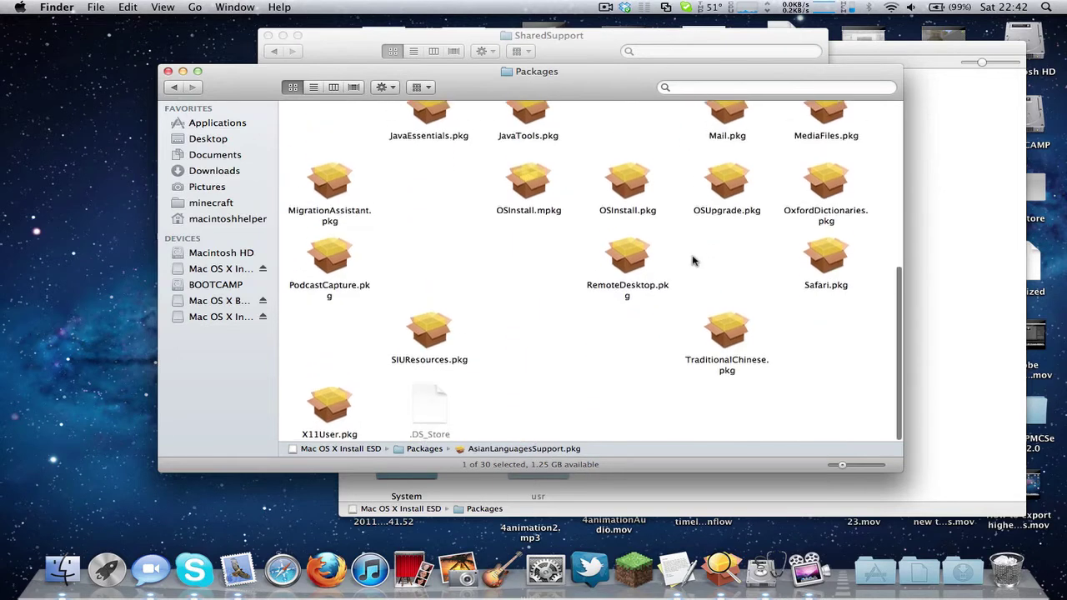
pyautogui.click(728, 337)
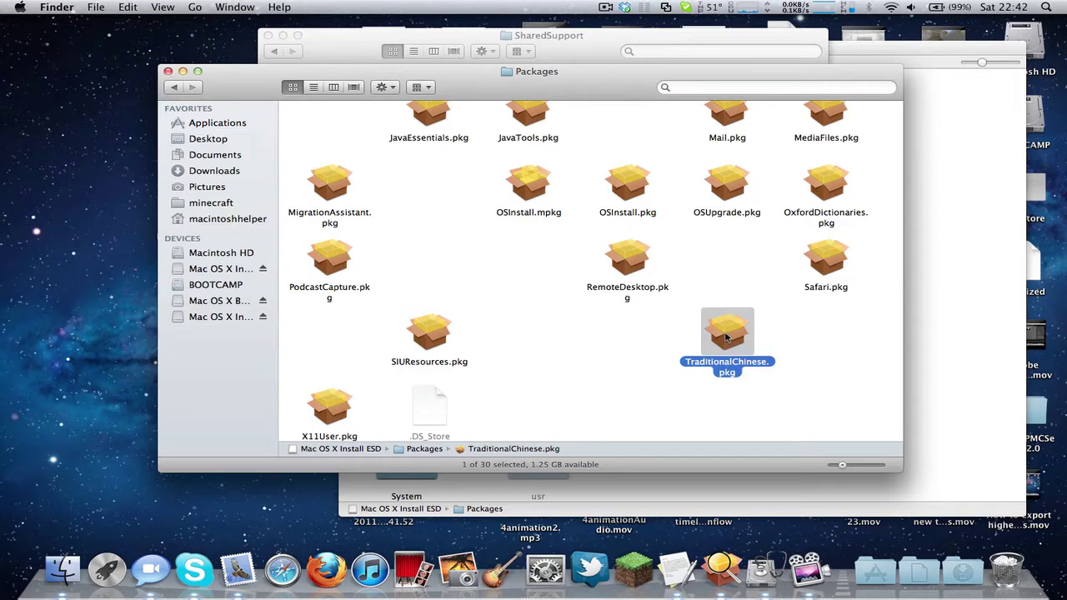
pyautogui.moveTo(677, 325); pyautogui.dragTo(687, 146)
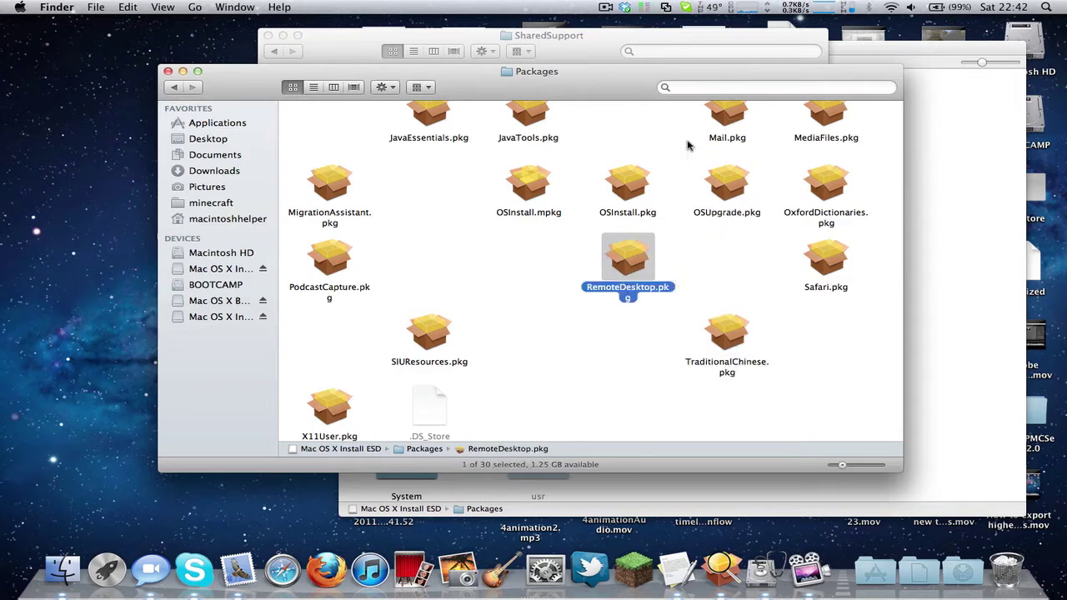
pyautogui.click(687, 146)
pyautogui.scroll(10, 692, 149)
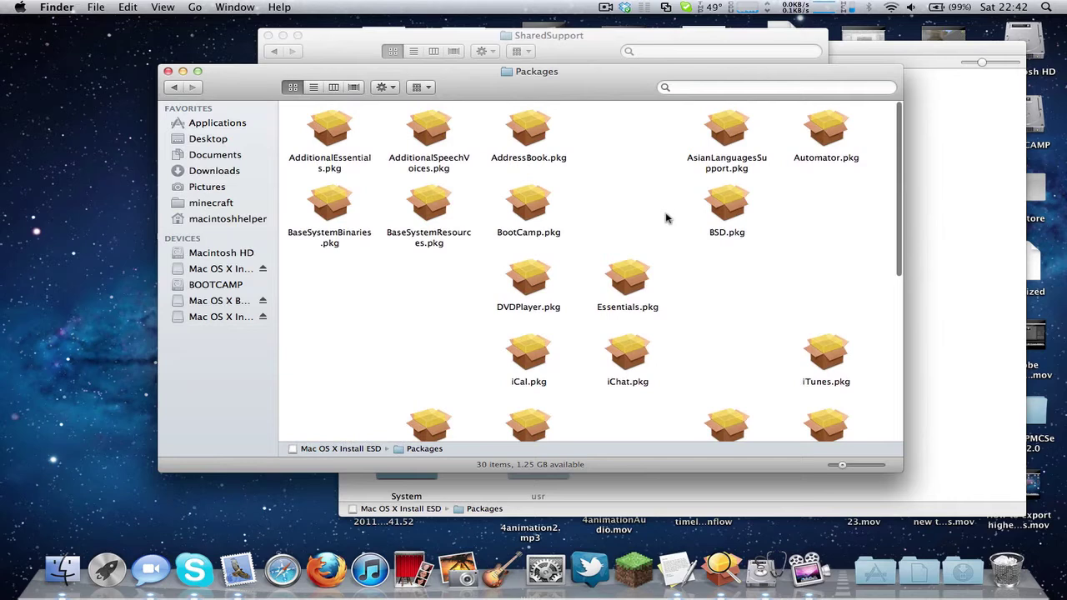
# Quick Look OxfordDictionaries.pkg, then select RemoteDesktop.pkg.
pyautogui.moveTo(680, 218); pyautogui.dragTo(680, 503)
pyautogui.click(840, 172)
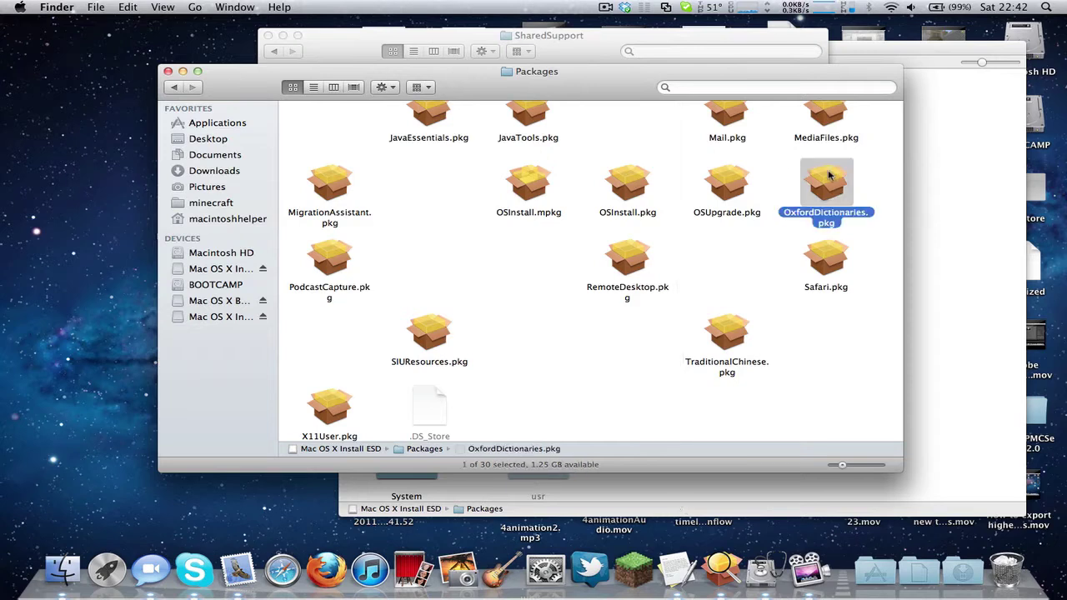
pyautogui.press('space')
pyautogui.press('space')
pyautogui.moveTo(567, 396); pyautogui.dragTo(581, 123)
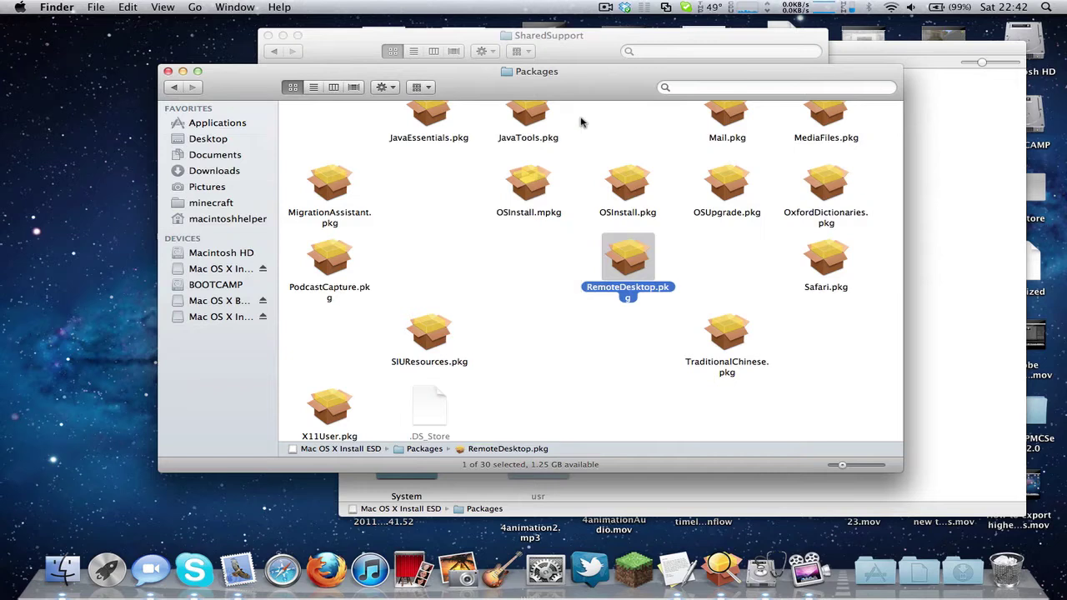
# Clear the package selection and go back to the installer volume's top level.
pyautogui.click(581, 122)
pyautogui.click(173, 92)
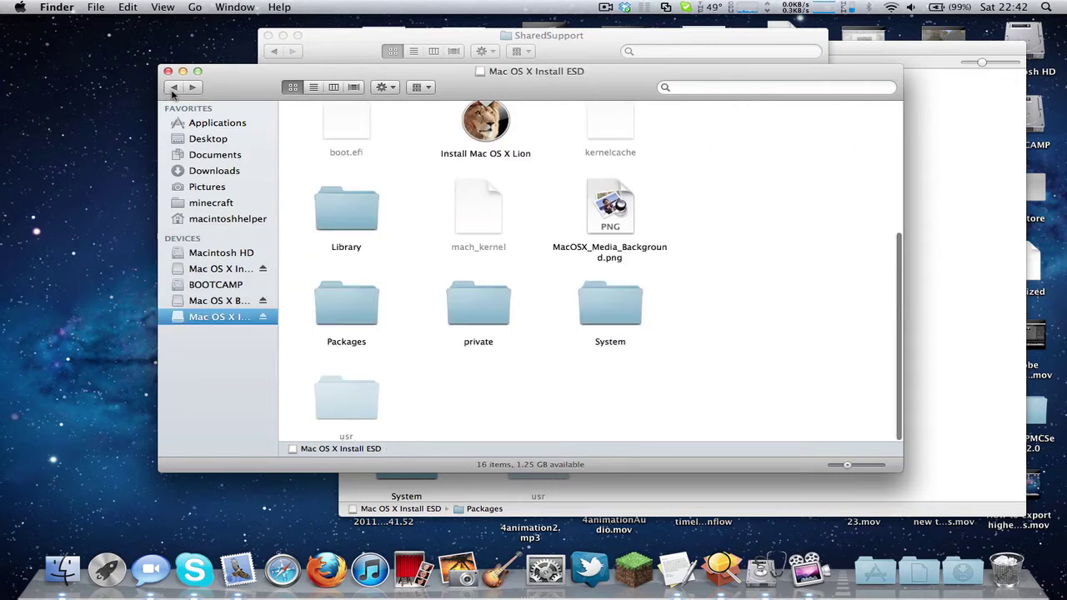
pyautogui.rightClick(1003, 554)
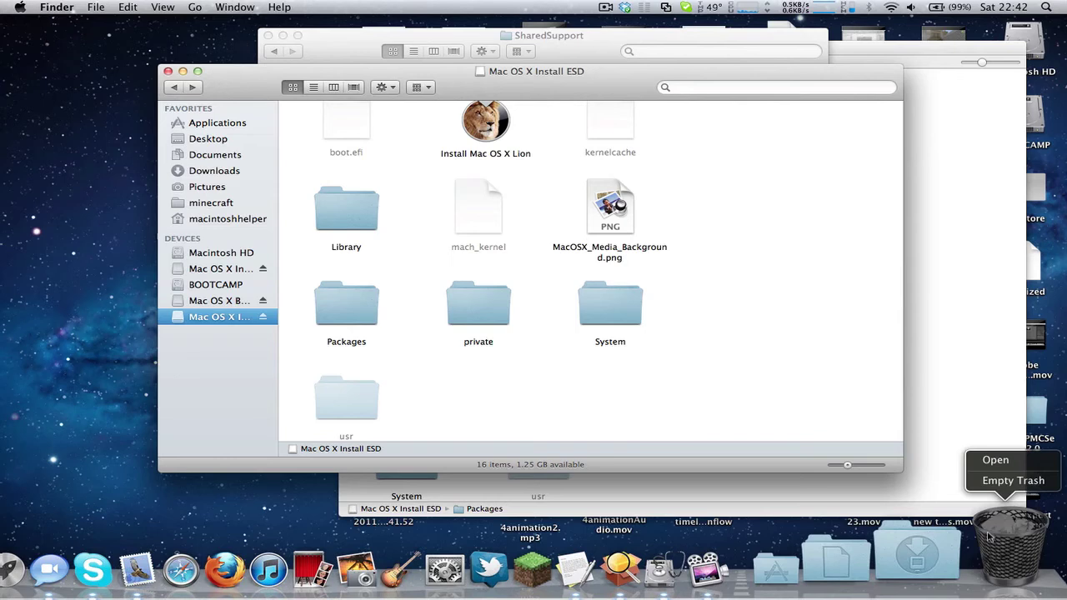
pyautogui.click(764, 309)
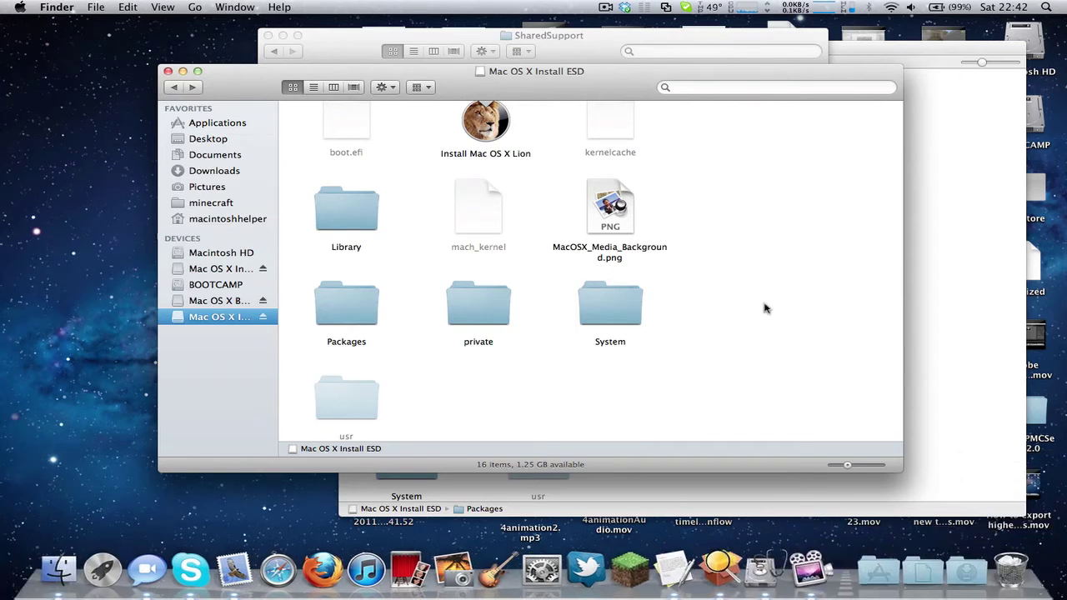
# Get Info on Mac OS X Install ESD, noting 1.25 GB available.
pyautogui.rightClick(226, 322)
pyautogui.click(259, 384)
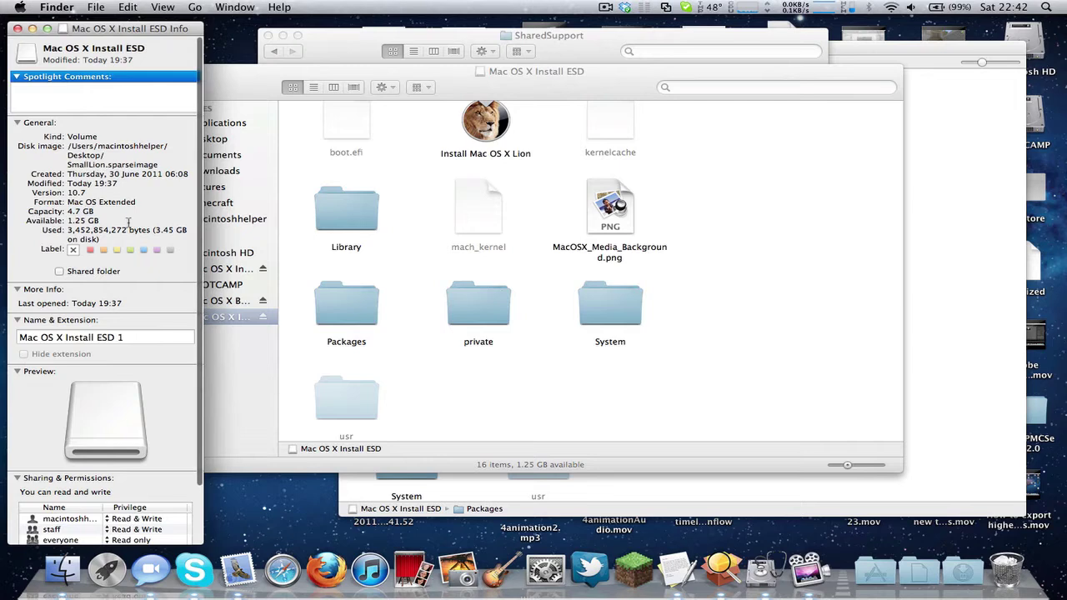
pyautogui.moveTo(128, 222); pyautogui.dragTo(56, 225)
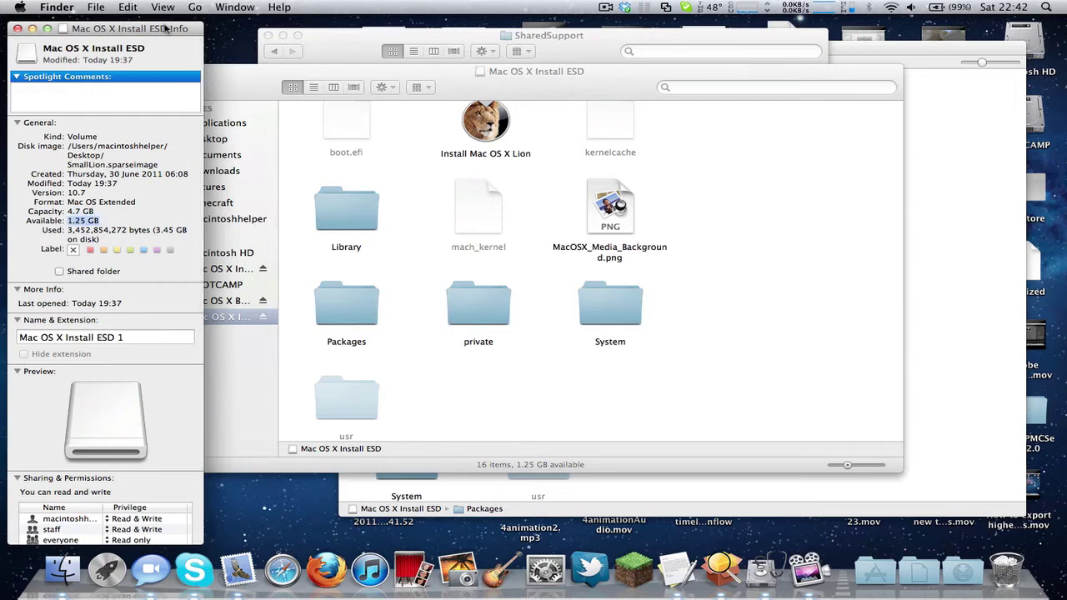
pyautogui.click(255, 88)
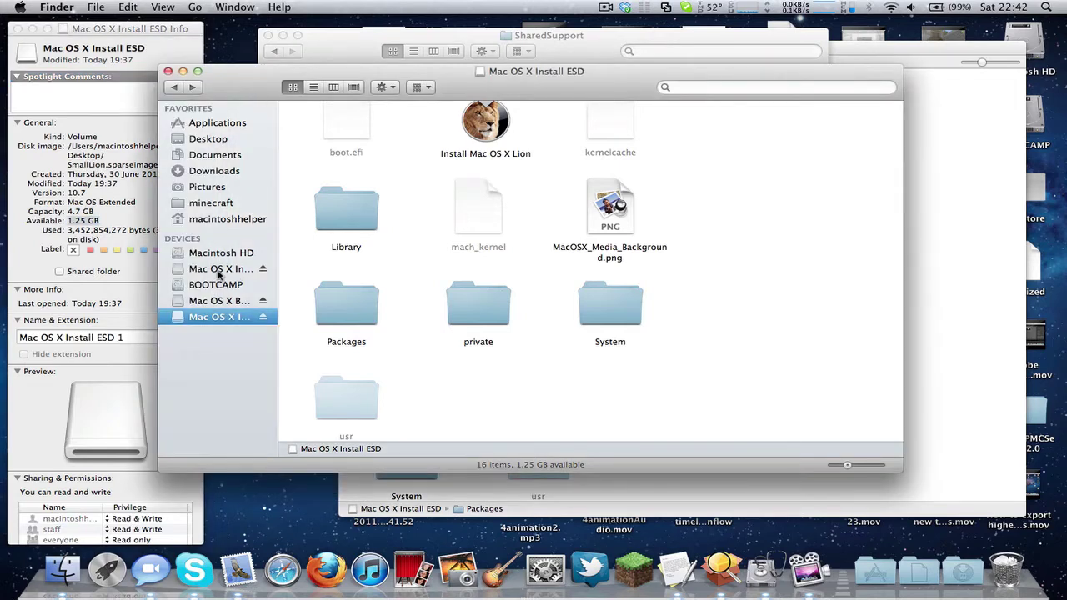
# Compare with the original installer volume's info (374 MB available), then close it.
pyautogui.rightClick(232, 276)
pyautogui.click(240, 332)
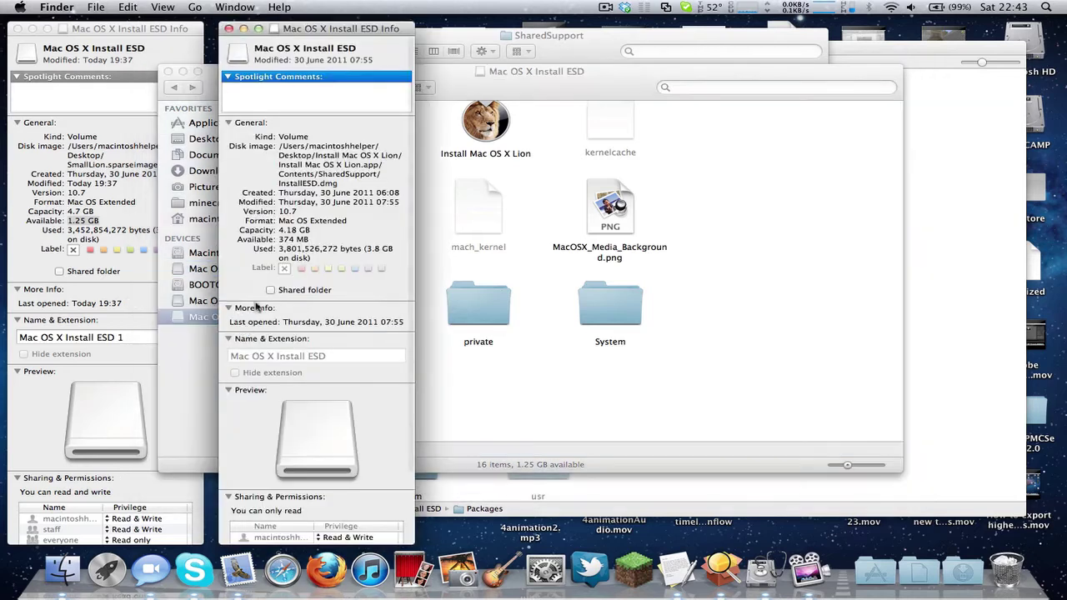
pyautogui.moveTo(313, 258); pyautogui.dragTo(265, 246)
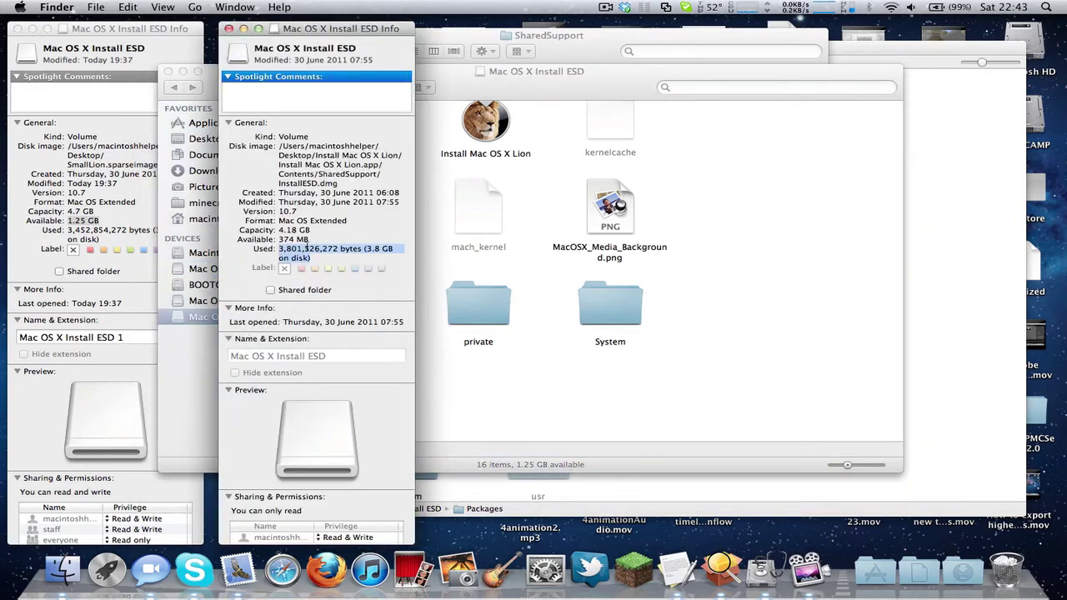
pyautogui.click(306, 248)
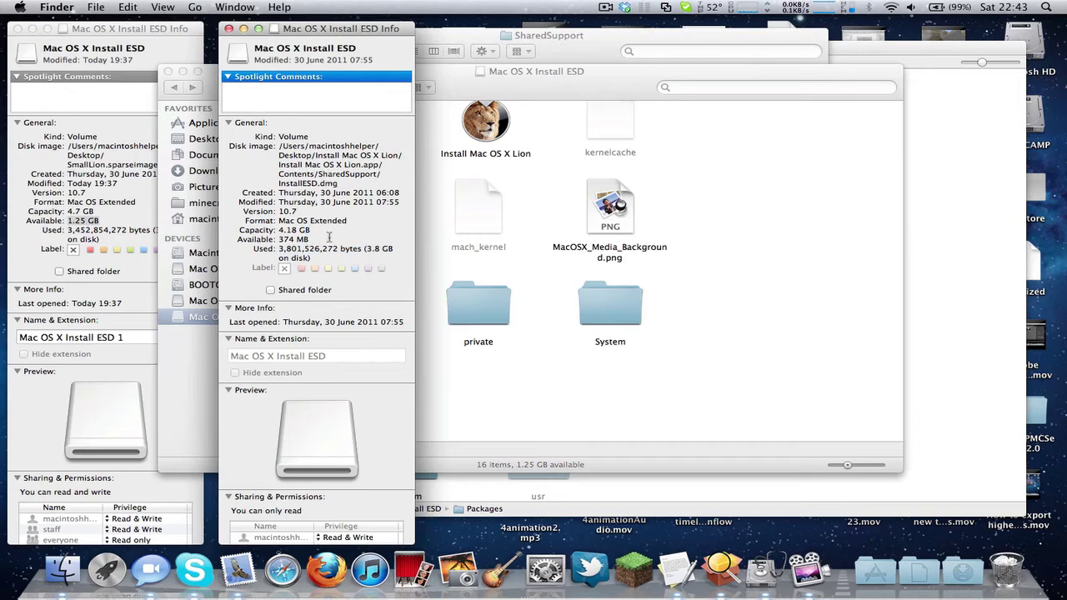
pyautogui.moveTo(327, 238); pyautogui.dragTo(281, 216)
pyautogui.click(295, 165)
pyautogui.click(229, 29)
pyautogui.click(147, 31)
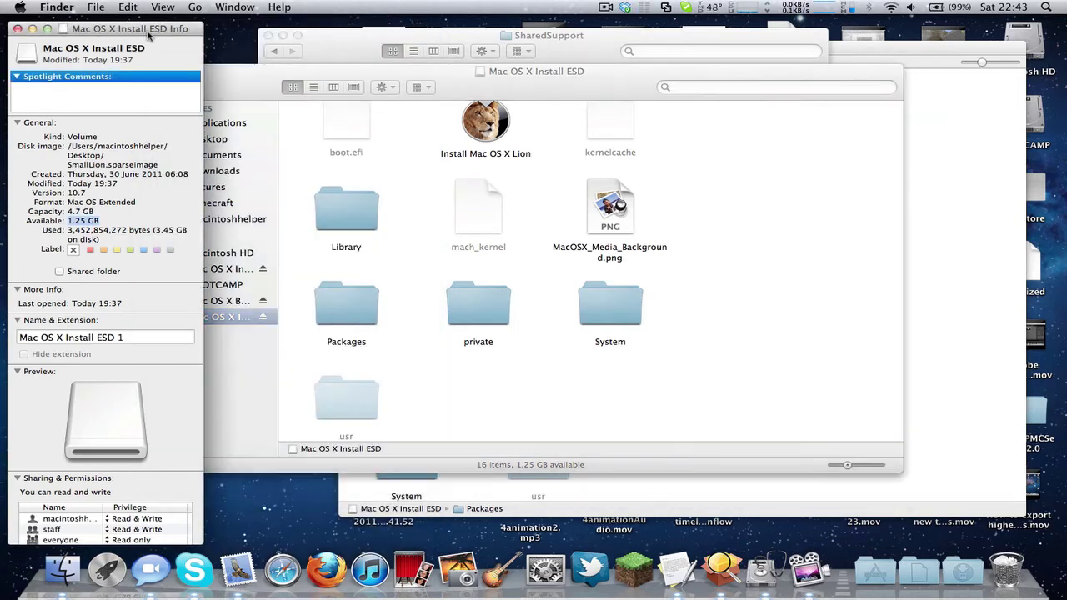
# Browse the volume's folder window, then eject Mac OS X Install ESD from the sidebar.
pyautogui.click(784, 210)
pyautogui.scroll(5, 722, 227)
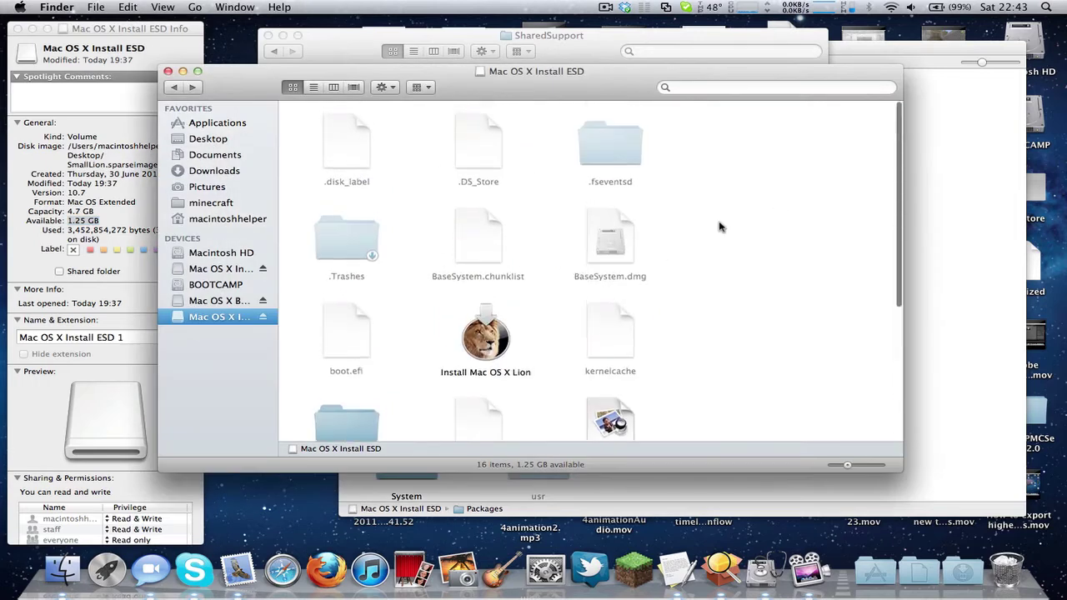
pyautogui.scroll(-5, 721, 228)
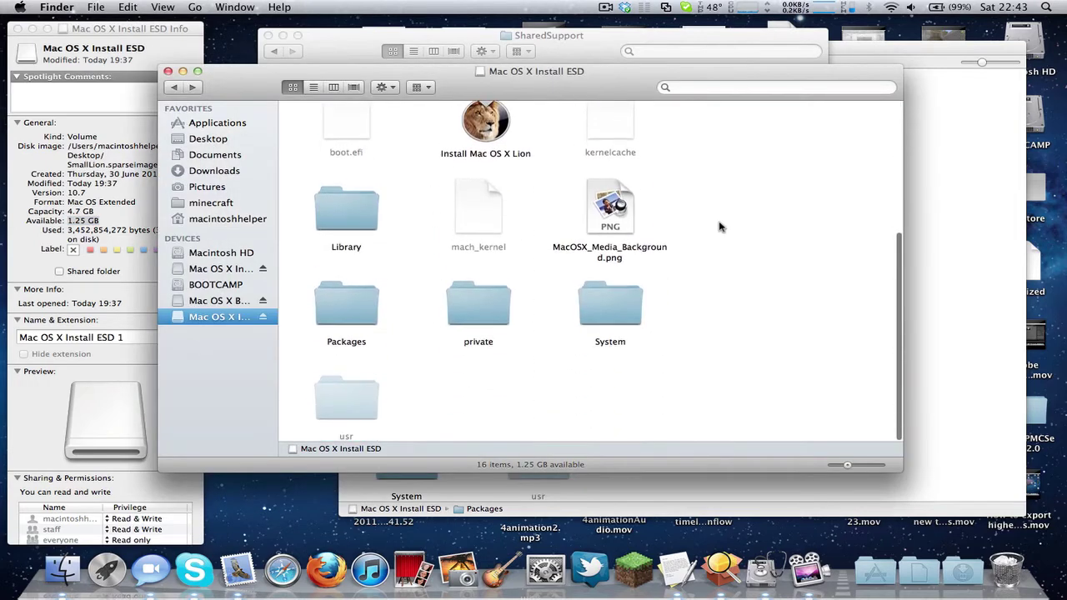
pyautogui.moveTo(721, 227); pyautogui.dragTo(707, 162)
pyautogui.scroll(-5, 707, 250)
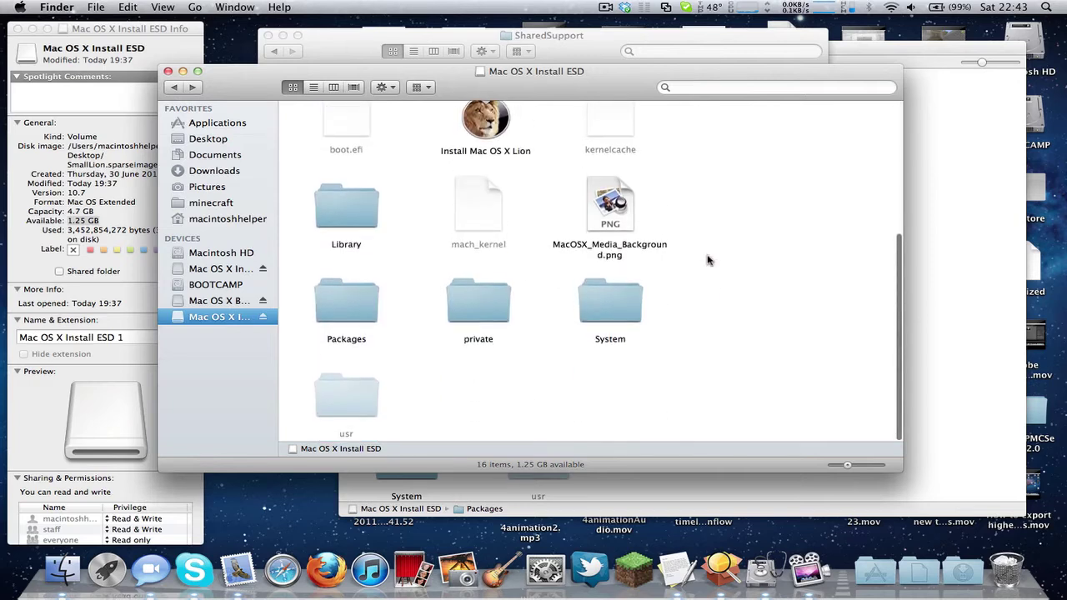
pyautogui.moveTo(706, 259); pyautogui.dragTo(493, 412)
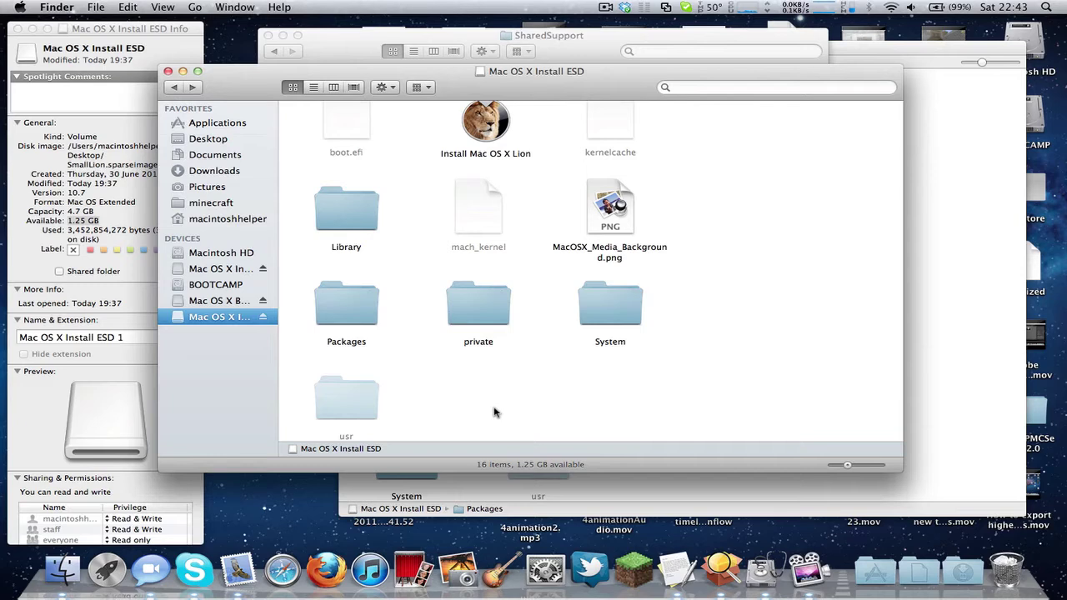
pyautogui.click(263, 317)
# Retry ejecting the Mac OS X Install ESD volume until it unmounts.
pyautogui.click(263, 317)
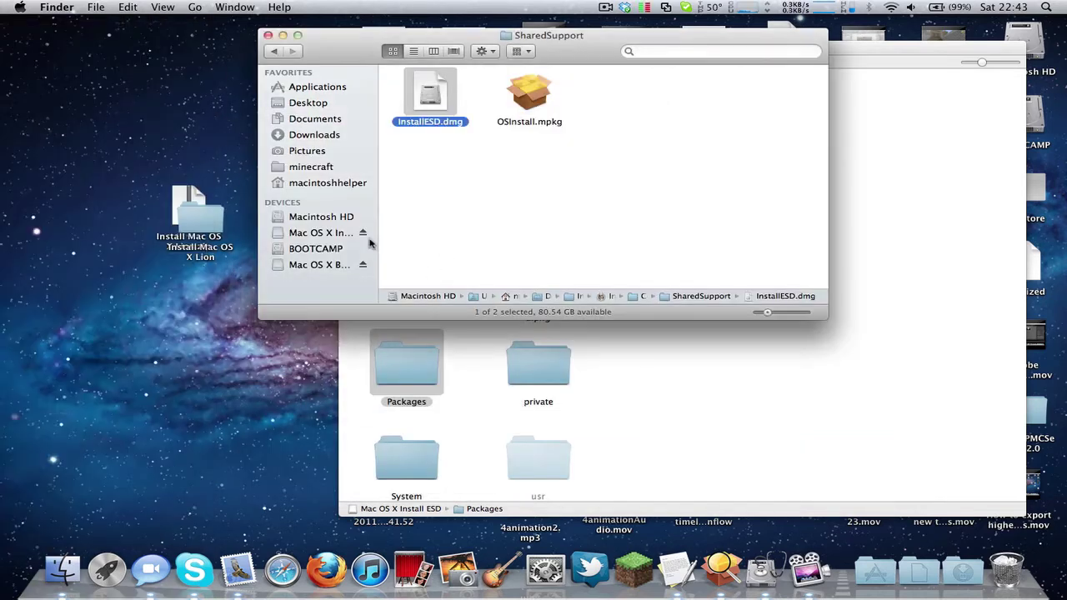
pyautogui.click(365, 233)
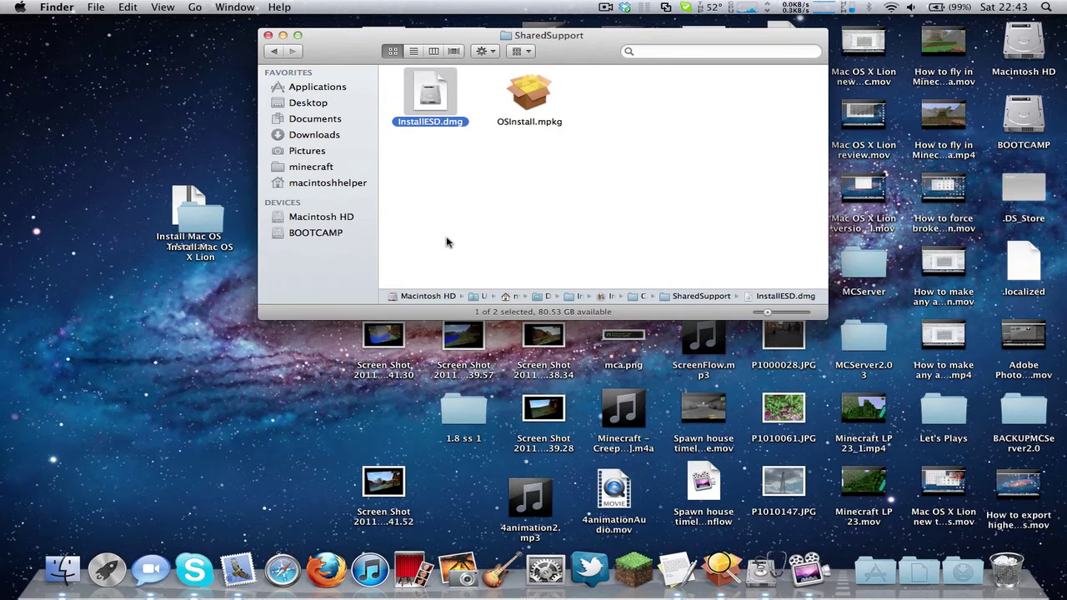
# In Disk Utility's space, pick SmallLion.sparseimage as the restore source.
pyautogui.hotkey('ctrl', 'Right')
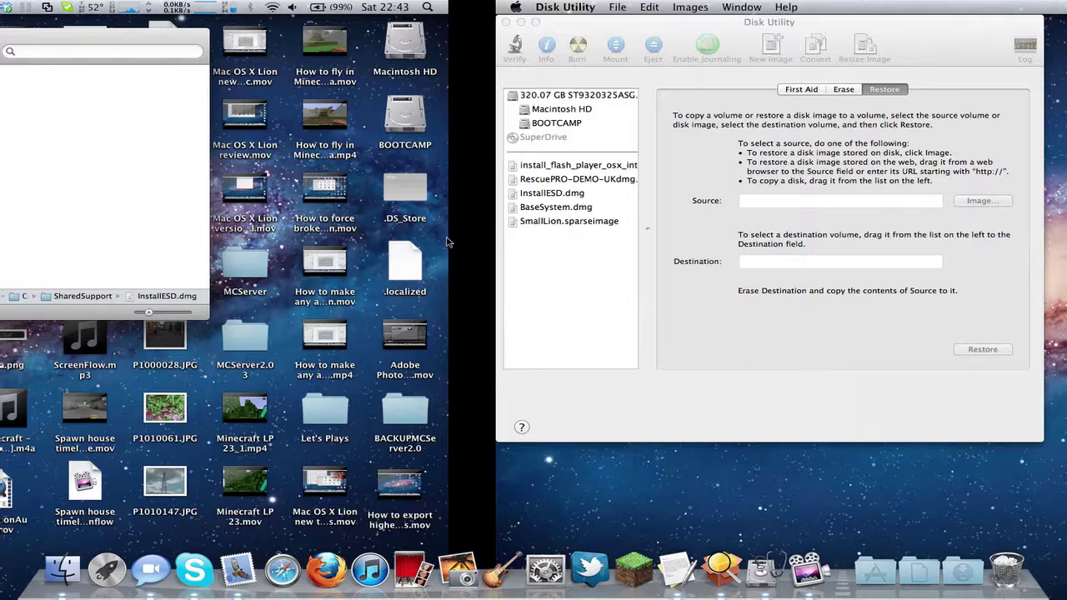
pyautogui.hotkey('ctrl', 'Left')
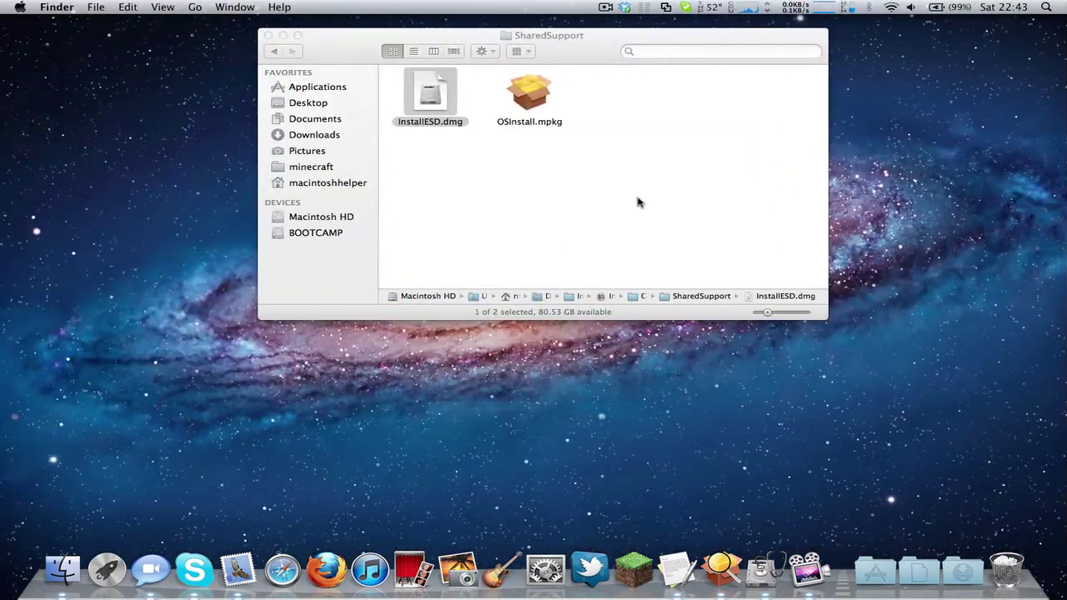
pyautogui.hotkey('ctrl', 'Right')
pyautogui.click(125, 222)
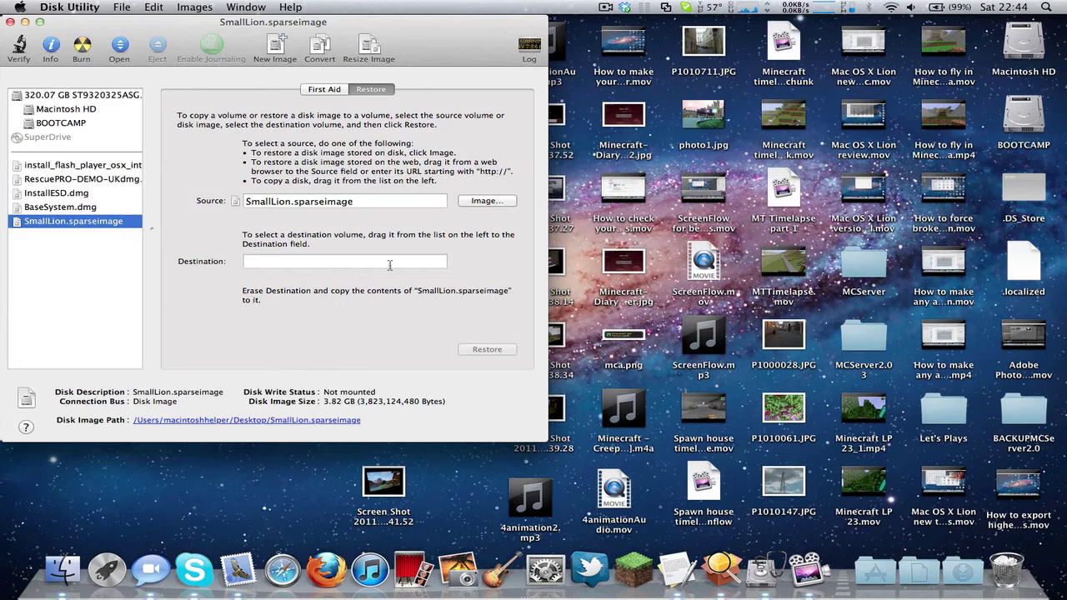
# Move the SharedSupport Finder window up slightly, then return to Disk Utility's space.
pyautogui.hotkey('ctrl', 'Left')
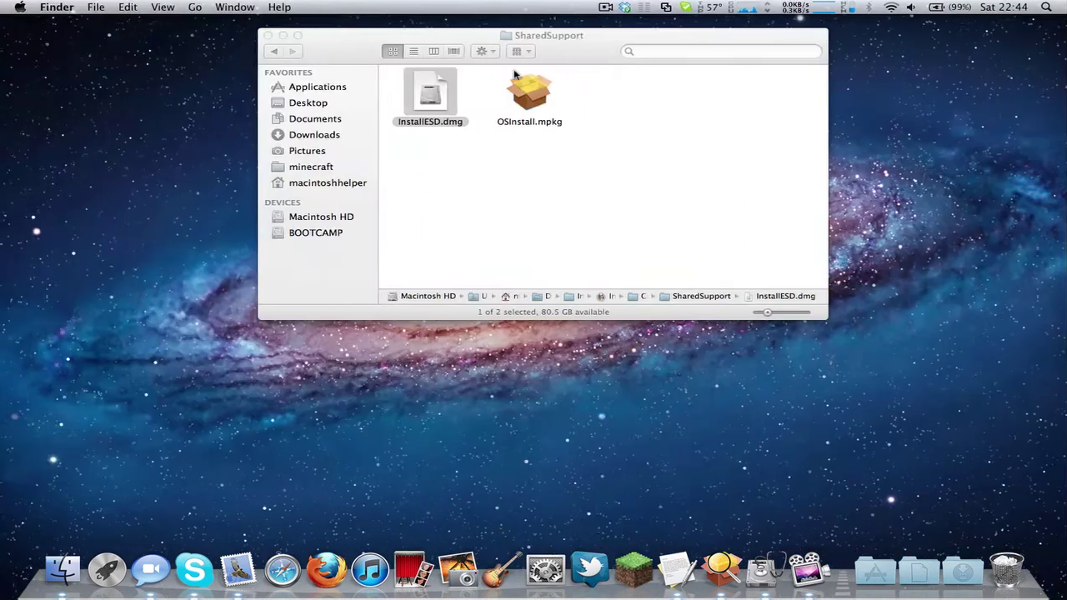
pyautogui.moveTo(627, 52); pyautogui.dragTo(615, 39)
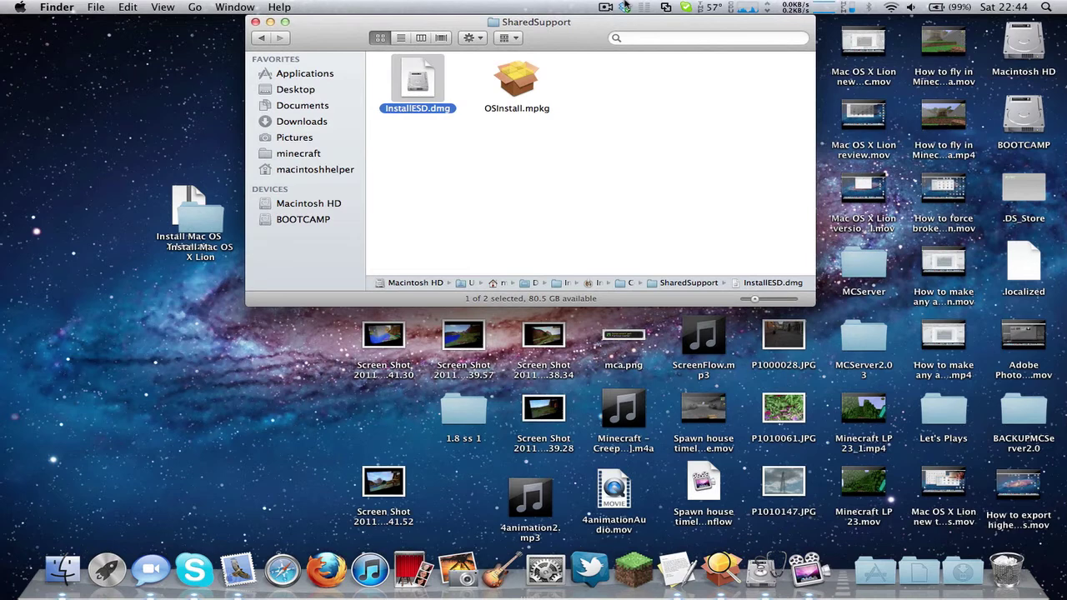
pyautogui.click(611, 7)
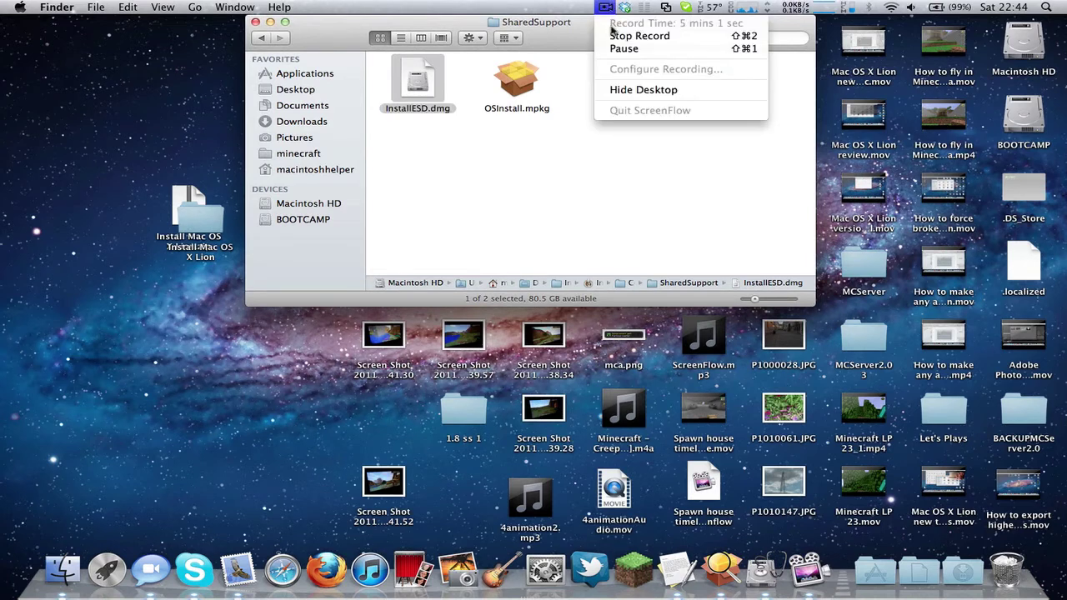
pyautogui.click(615, 50)
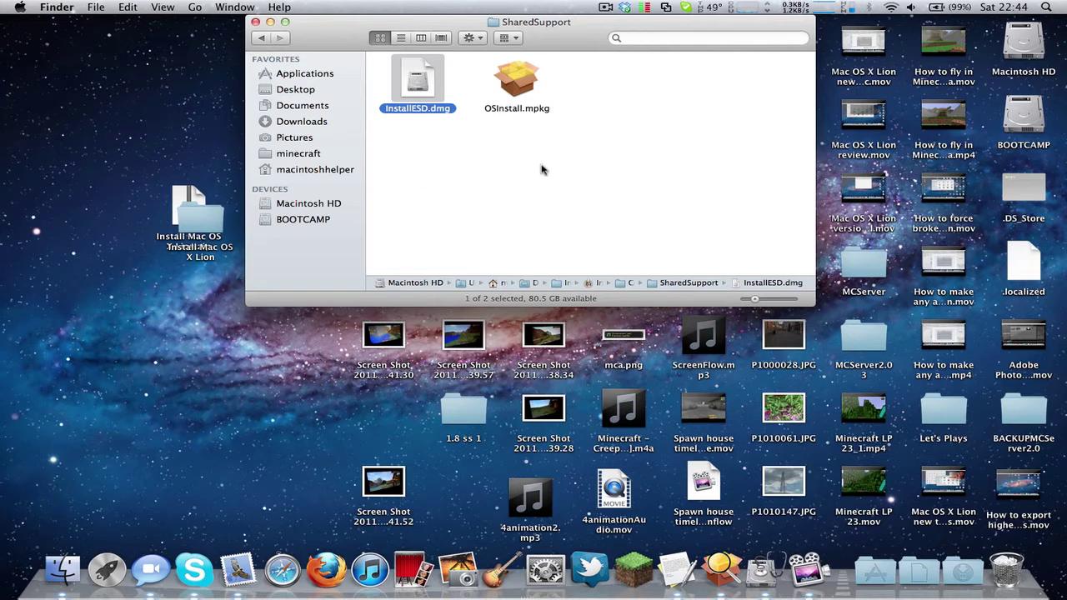
pyautogui.hotkey('ctrl', 'Right')
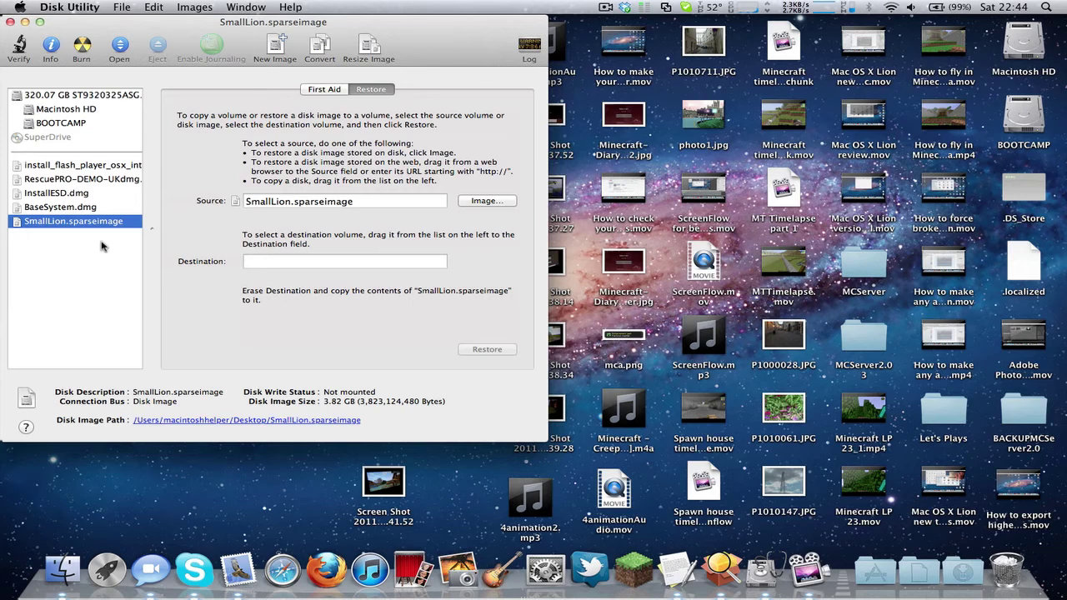
# Open the New Image sheet, then double-click SmallLion.sparseimage on the desktop to mount it.
pyautogui.click(277, 47)
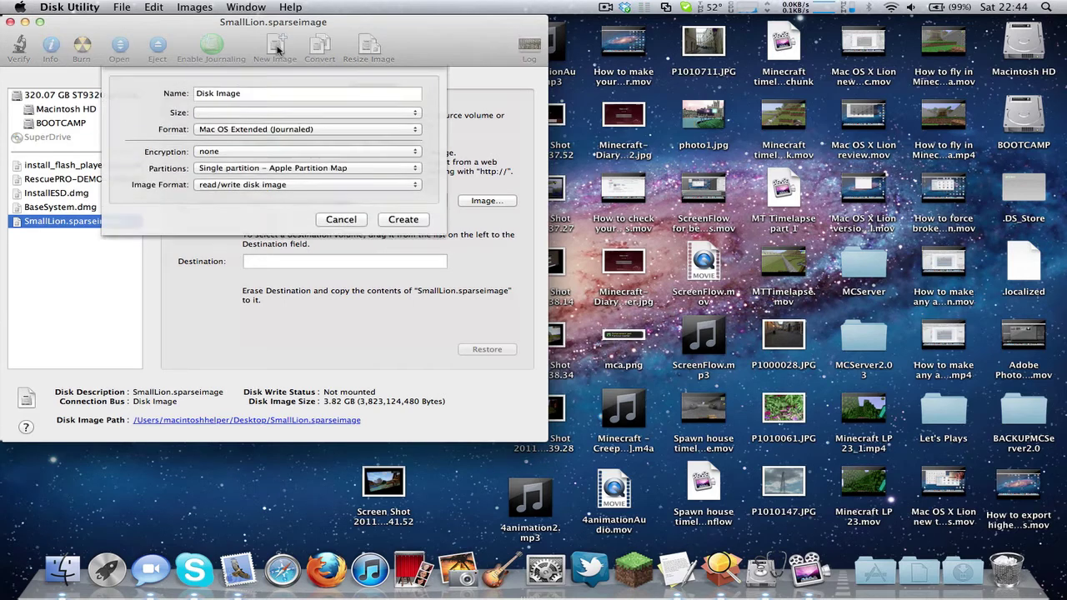
pyautogui.click(241, 166)
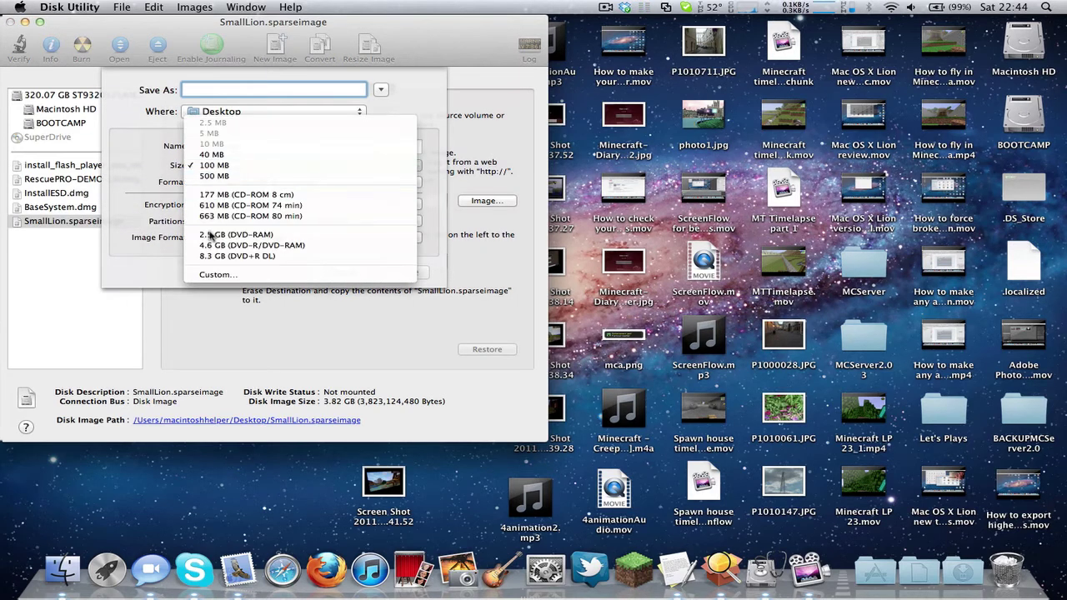
pyautogui.click(176, 306)
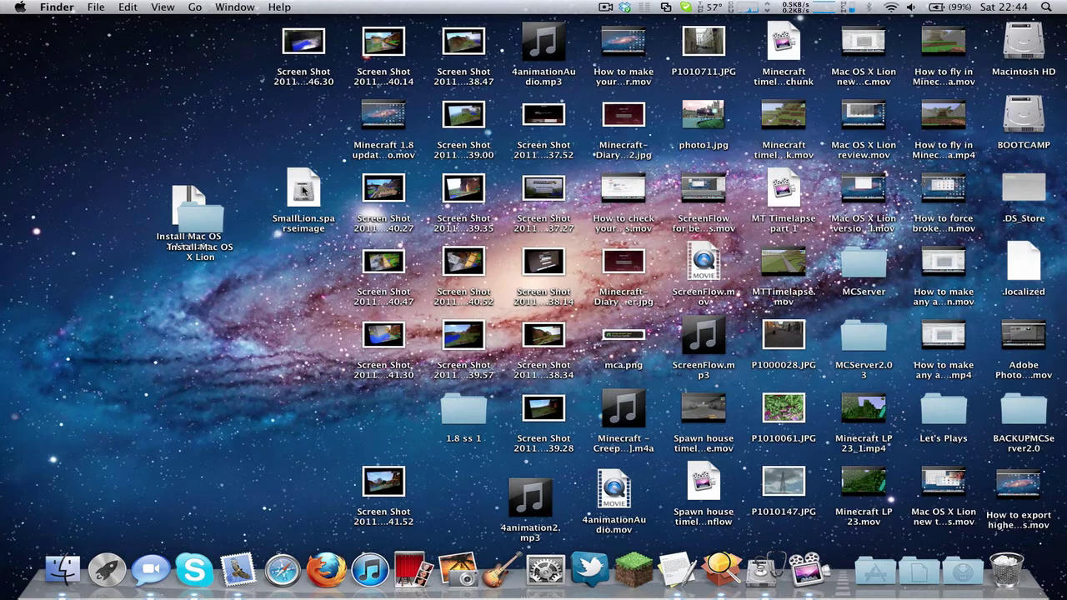
pyautogui.doubleClick(305, 190)
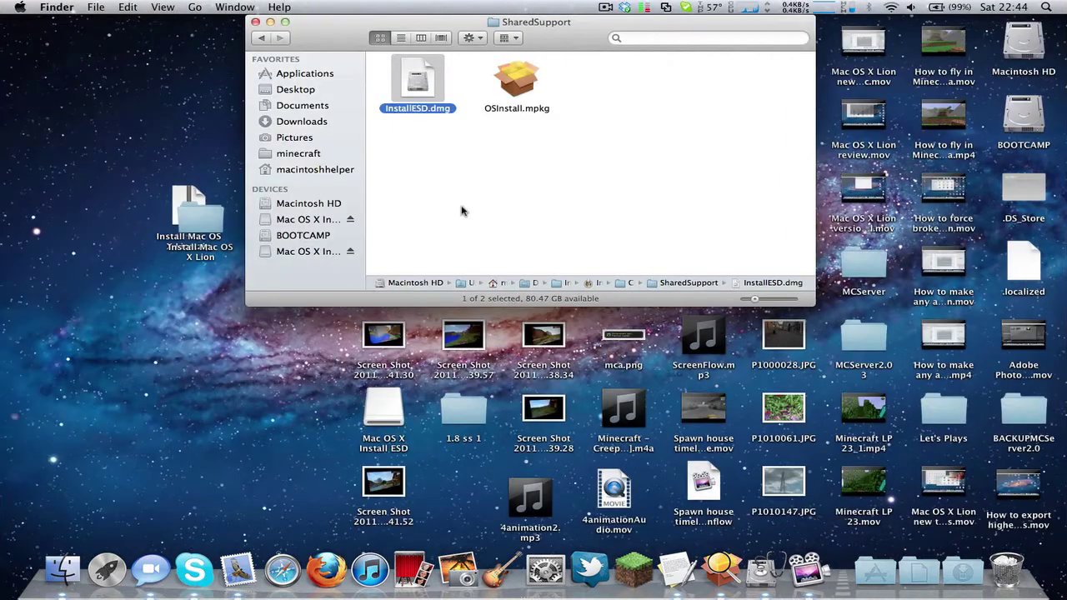
# Get Info on the remounted Mac OS X Install ESD volume to read its 3.45 GB used.
pyautogui.click(454, 213)
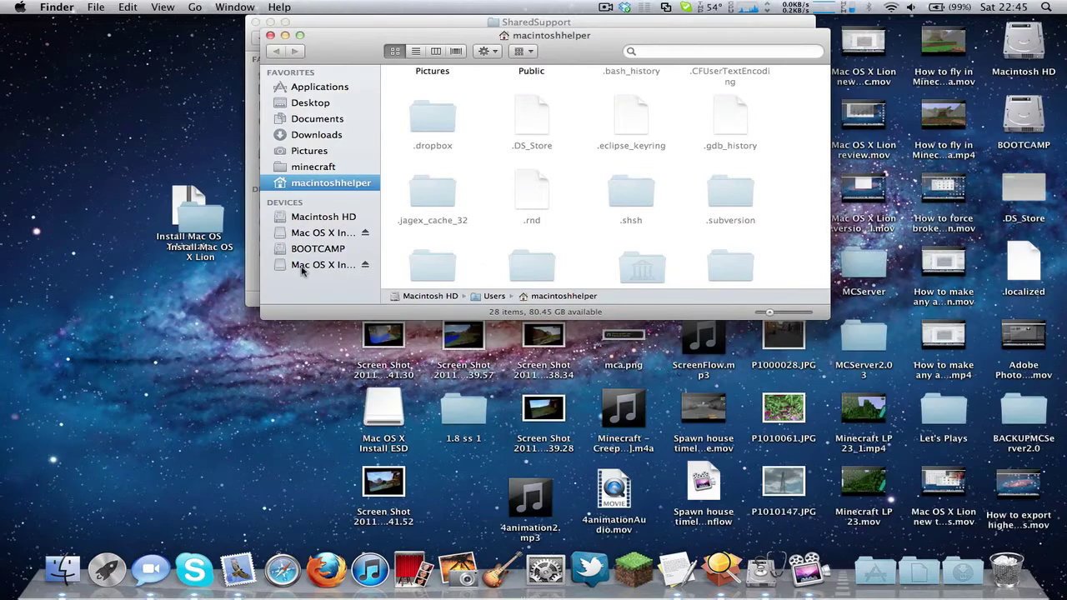
pyautogui.rightClick(308, 265)
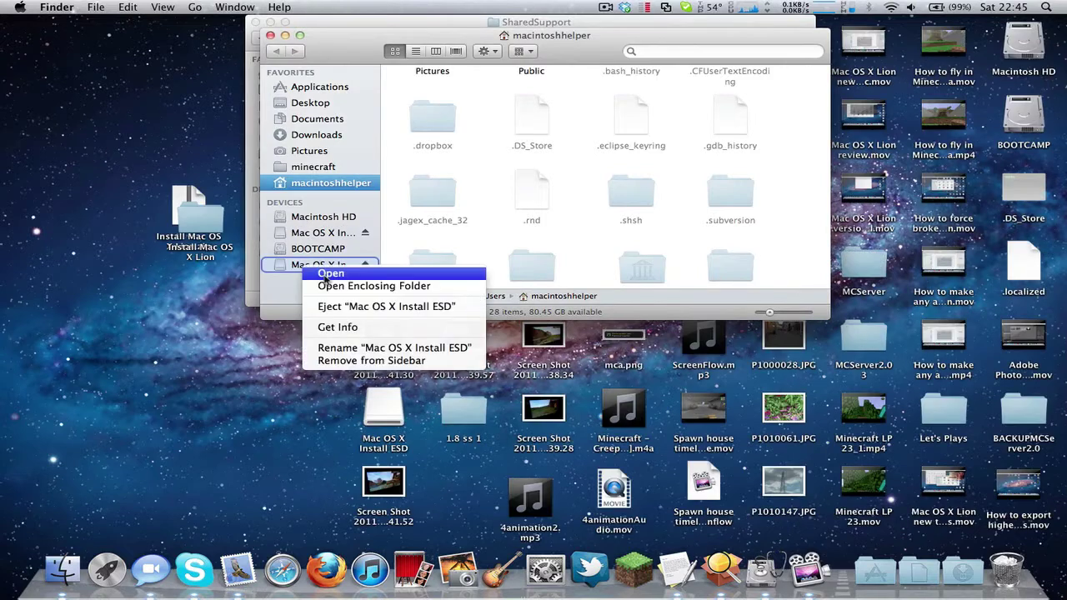
pyautogui.click(368, 326)
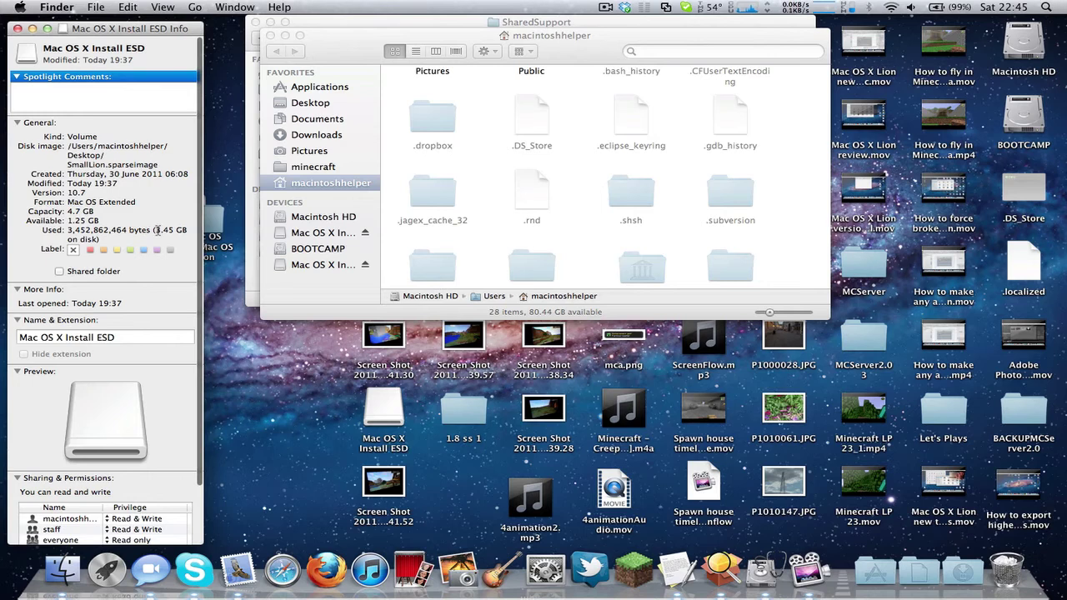
pyautogui.moveTo(155, 230); pyautogui.dragTo(166, 229)
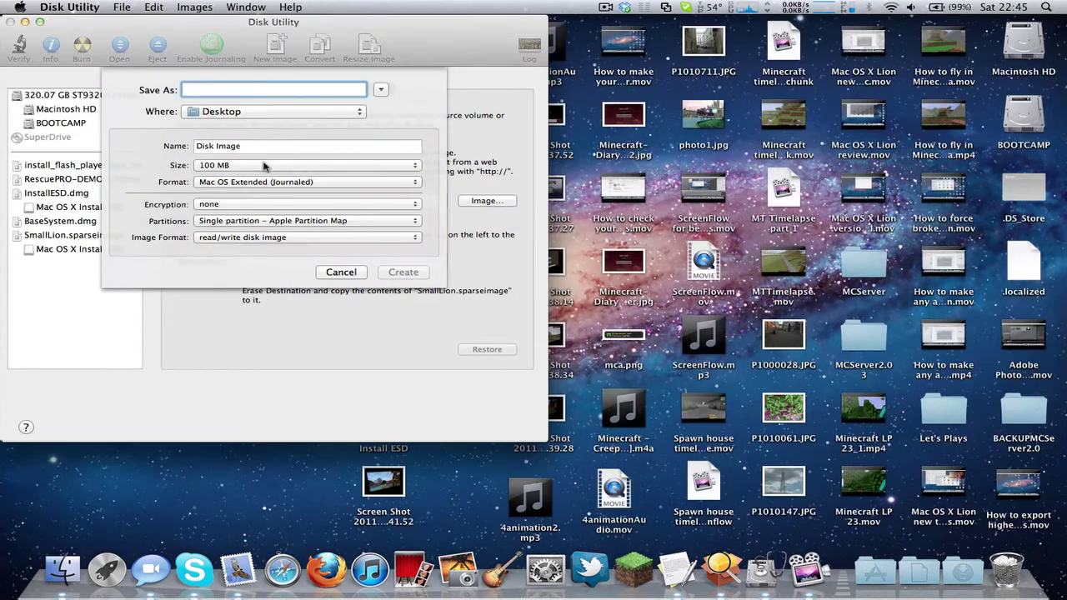
# Set the new image format to sparse disk image with a custom 3.46 GB size.
pyautogui.click(261, 166)
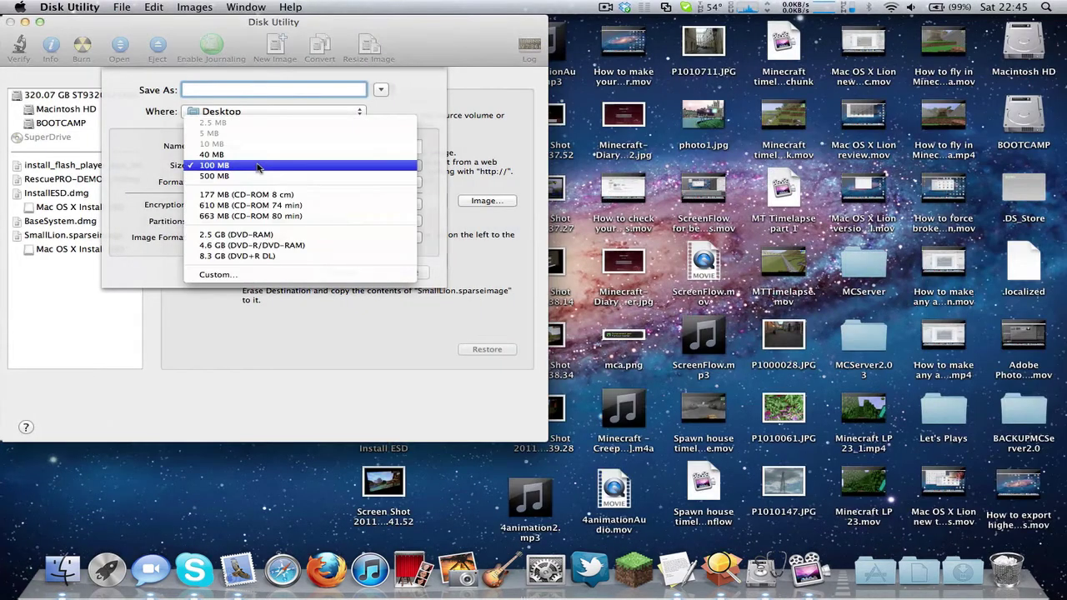
pyautogui.click(175, 261)
pyautogui.click(237, 238)
pyautogui.click(235, 215)
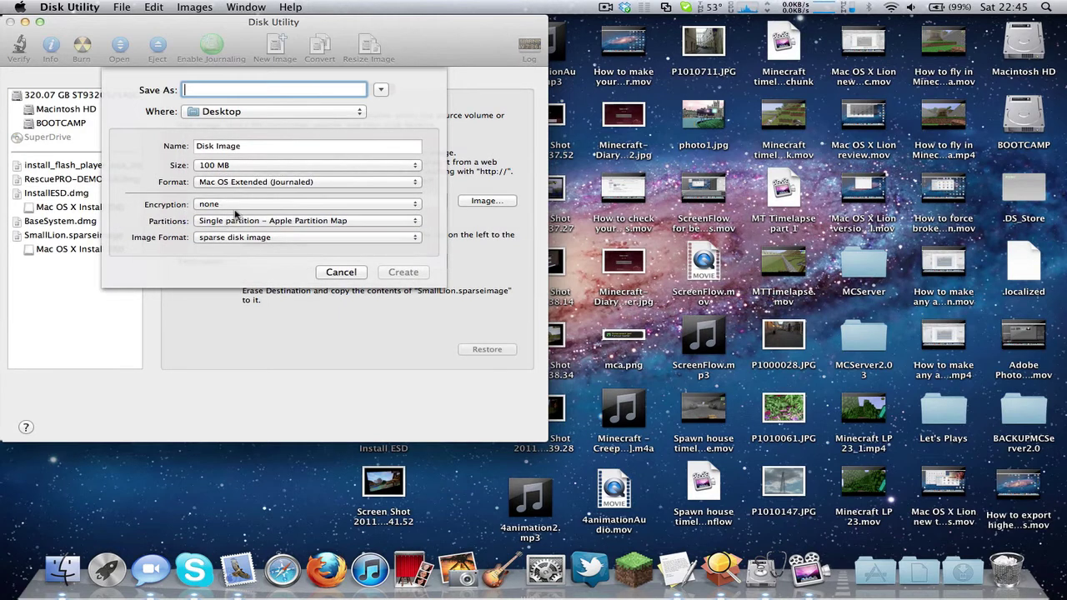
pyautogui.click(251, 168)
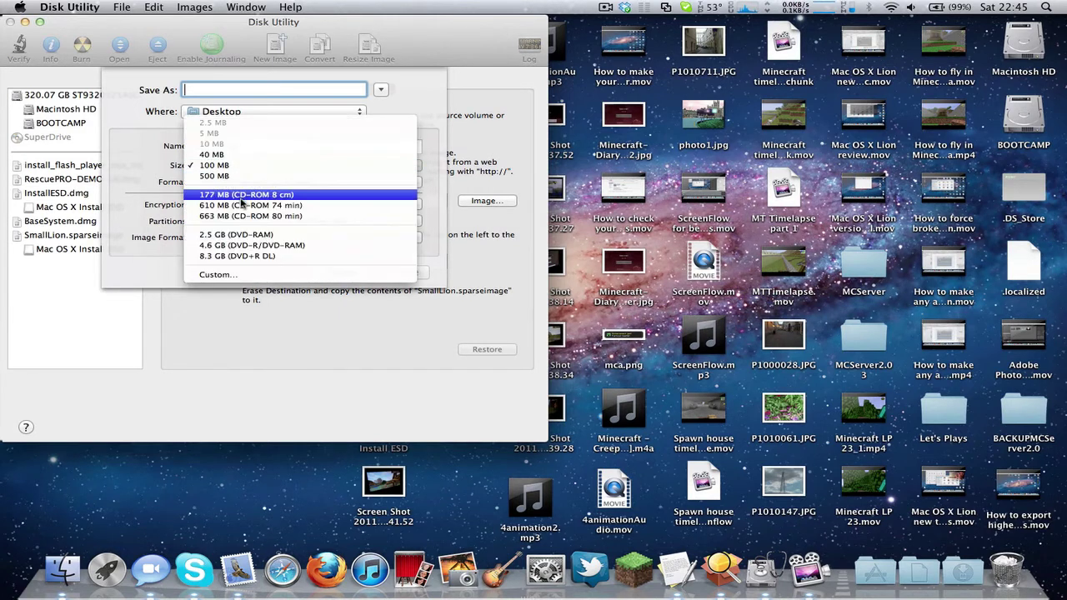
pyautogui.click(219, 274)
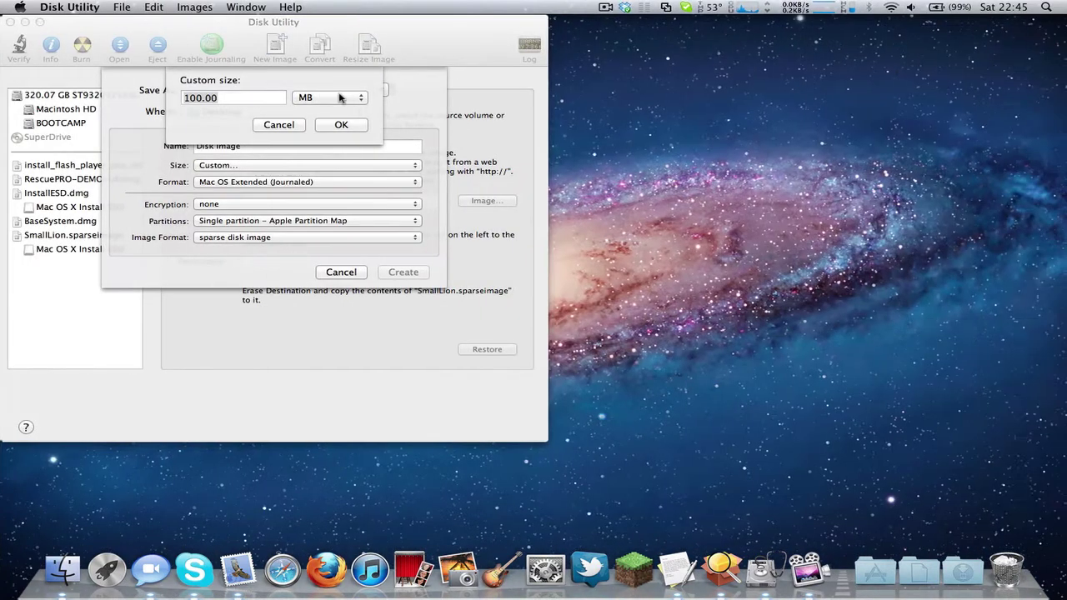
pyautogui.click(340, 98)
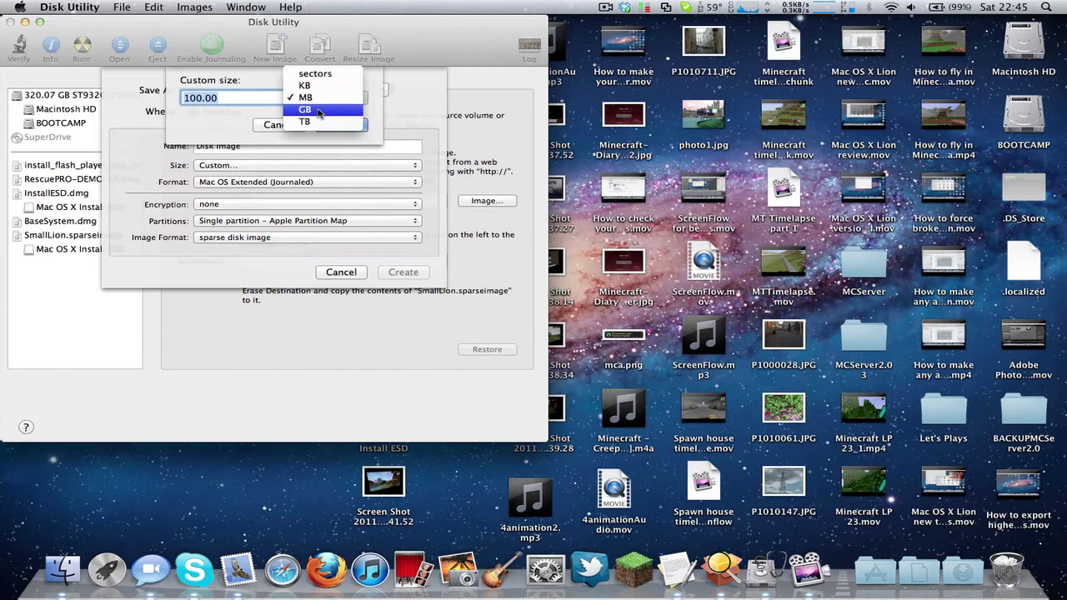
pyautogui.click(319, 110)
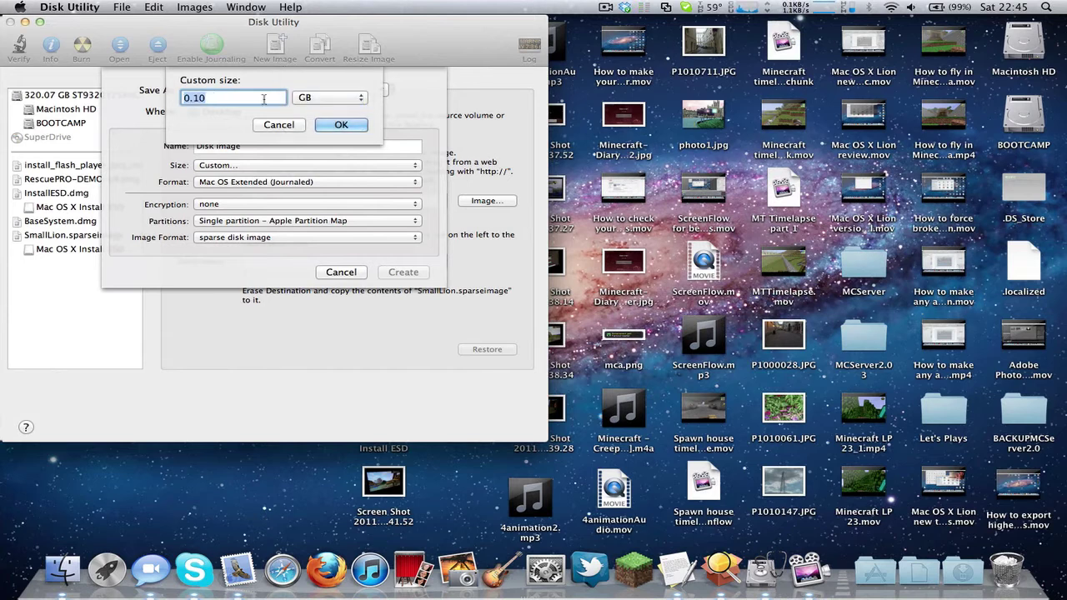
pyautogui.write('3.46')
pyautogui.click(341, 128)
# Name the volume 'Lion Installation' and the image file 'BootableLion'.
pyautogui.tripleClick(274, 146)
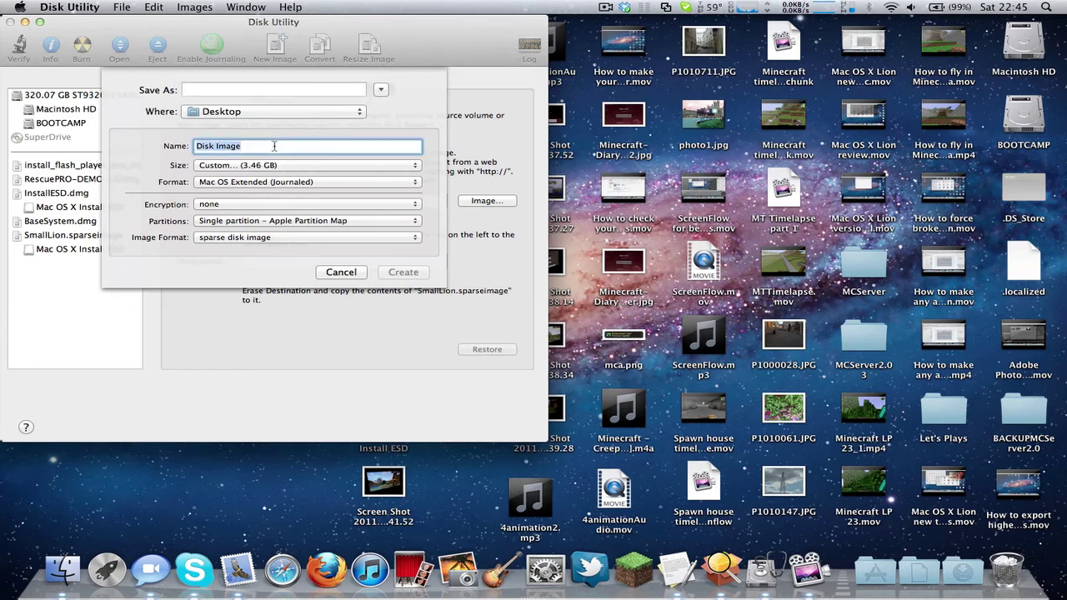
pyautogui.write('Ma')
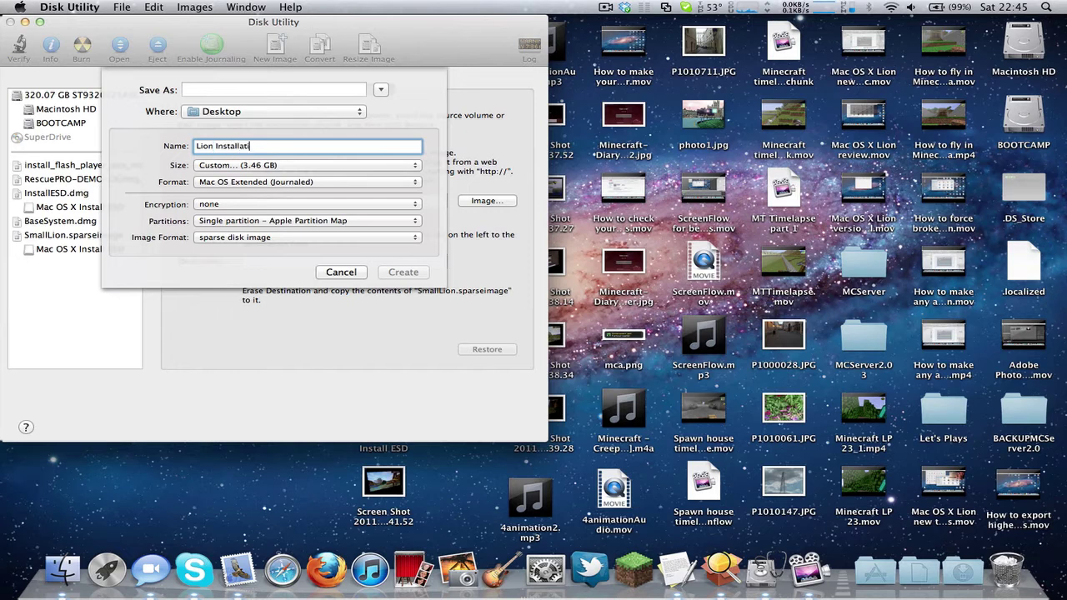
pyautogui.click(191, 92)
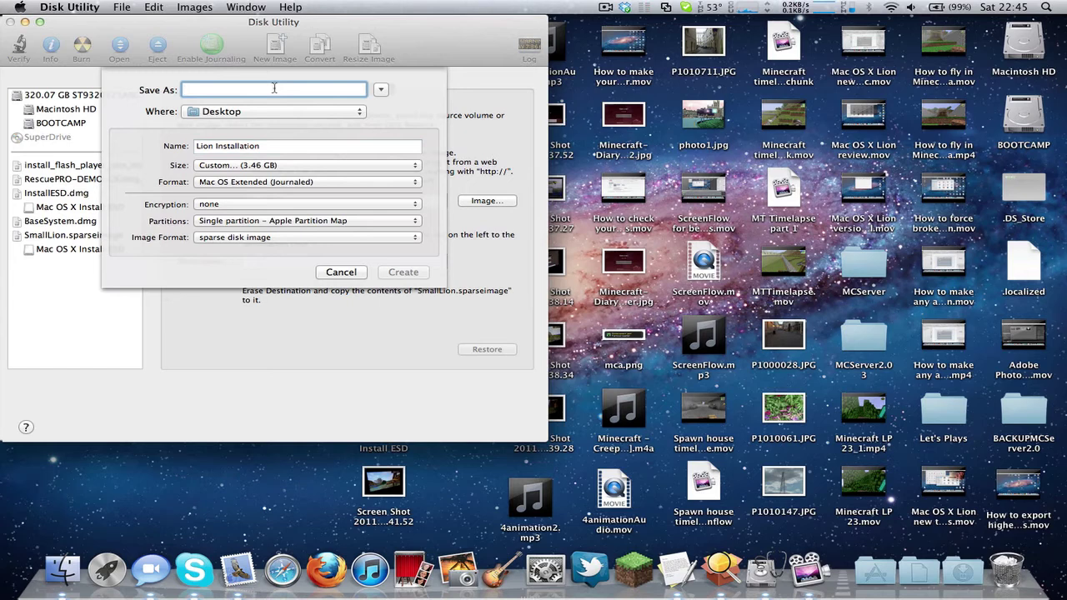
pyautogui.write('BootableL')
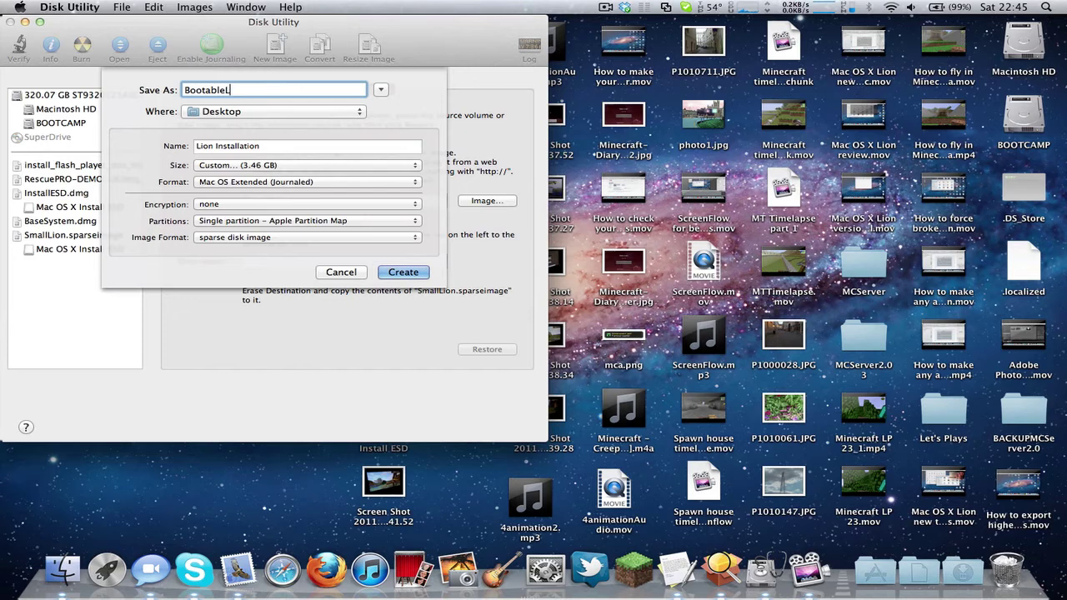
pyautogui.write('ion')
# Create the BootableLion image and set Mac OS X Install ESD as the restore source.
pyautogui.click(403, 272)
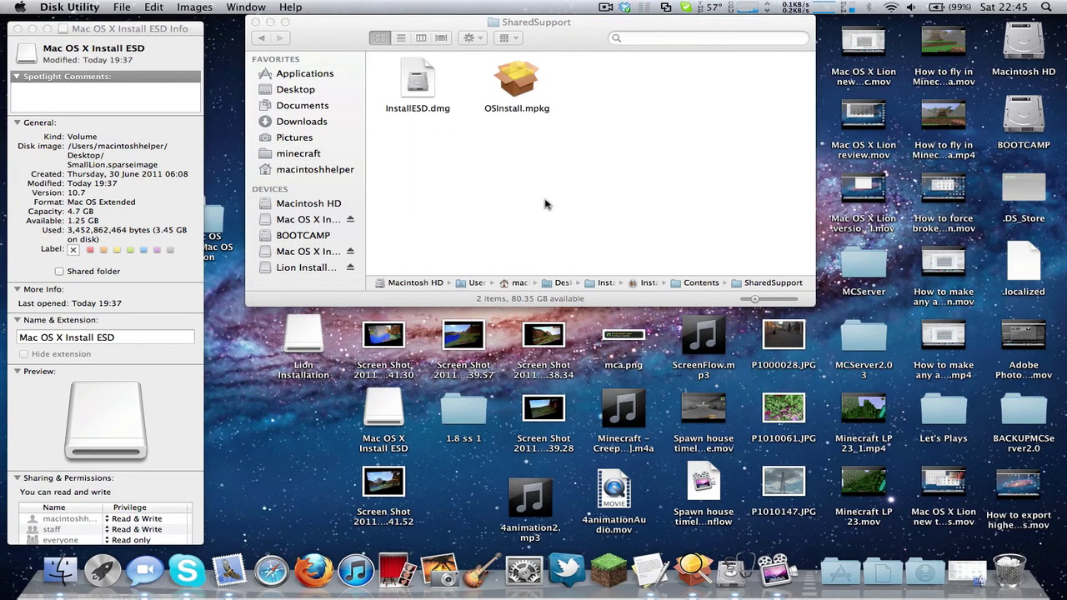
pyautogui.hotkey('ctrl', 'Right')
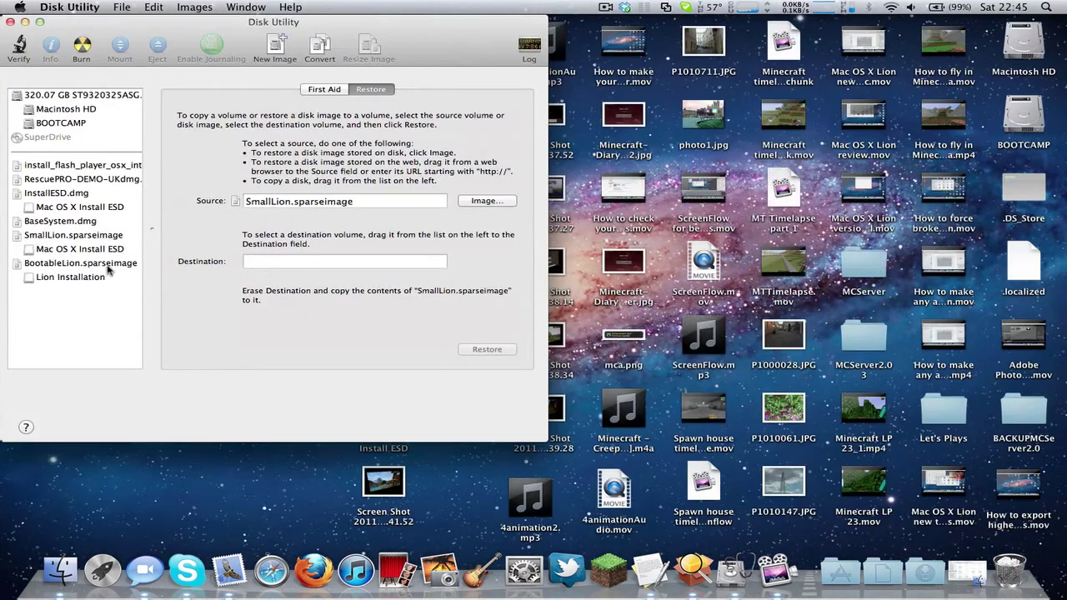
pyautogui.click(60, 249)
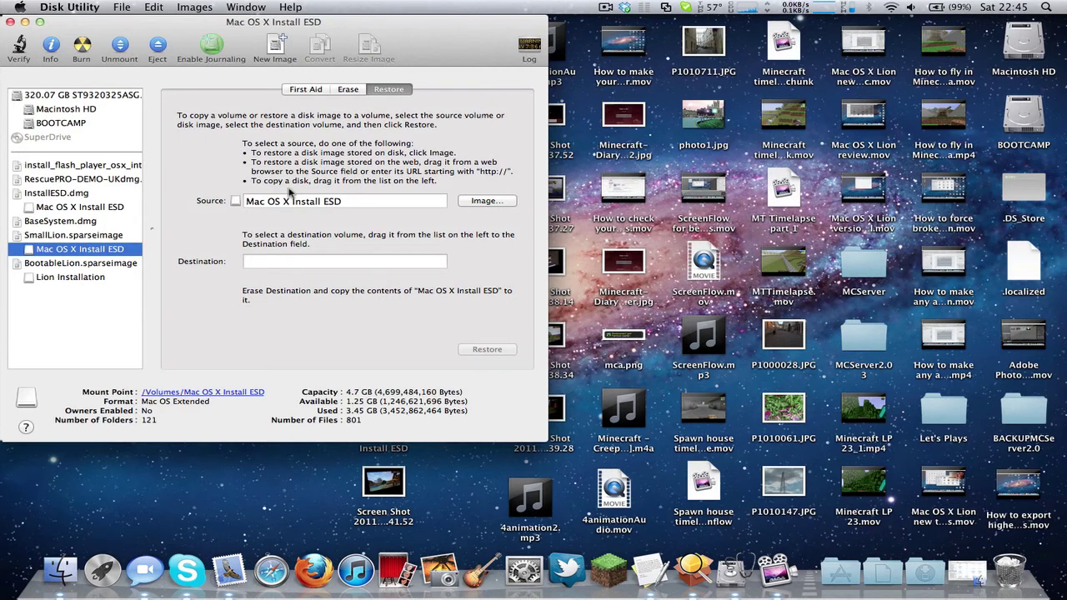
pyautogui.moveTo(86, 255); pyautogui.dragTo(271, 197)
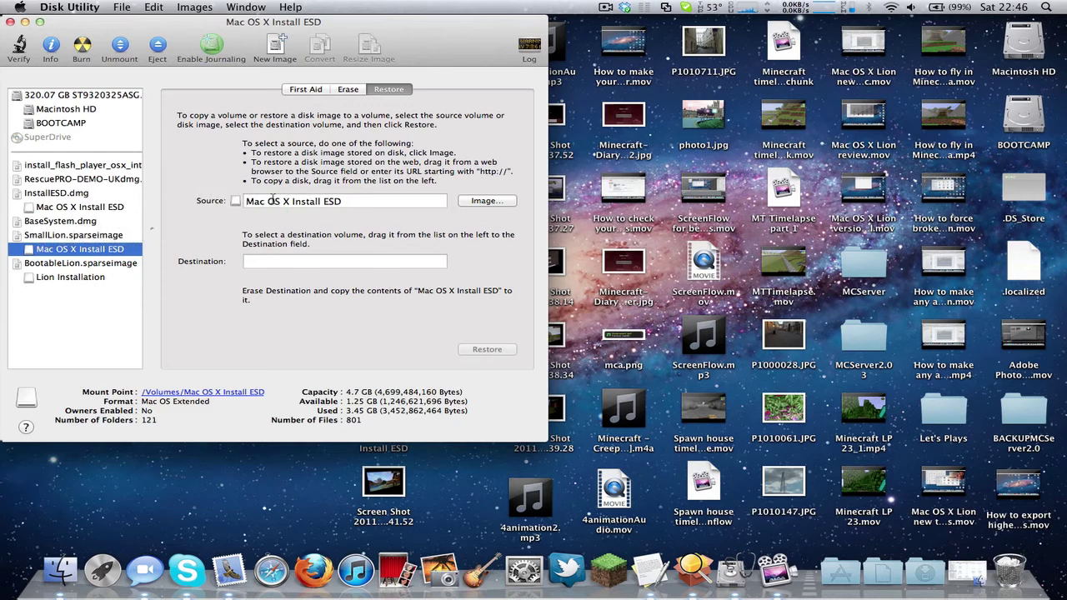
# Set the Lion Installation volume as the restore destination.
pyautogui.rightClick(111, 253)
pyautogui.click(99, 254)
pyautogui.moveTo(58, 282); pyautogui.dragTo(292, 270)
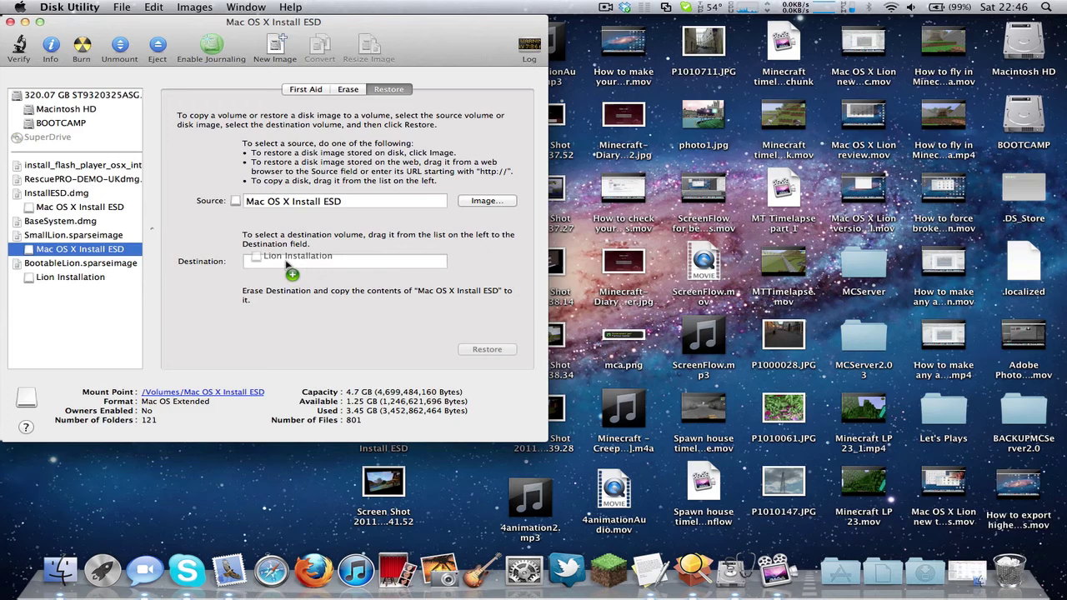
pyautogui.moveTo(286, 262); pyautogui.dragTo(286, 262)
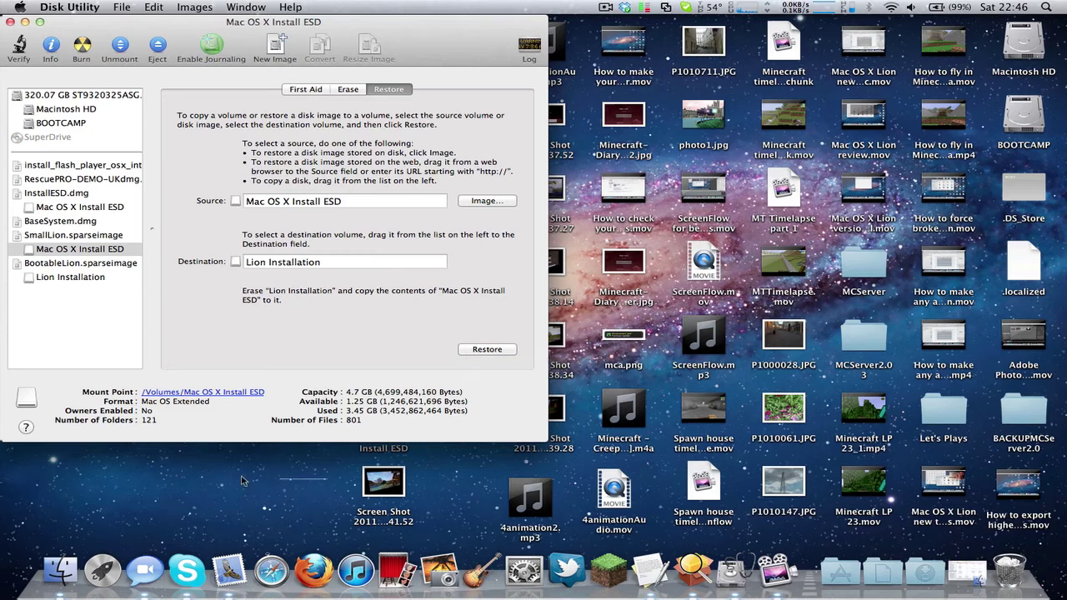
pyautogui.click(4, 475)
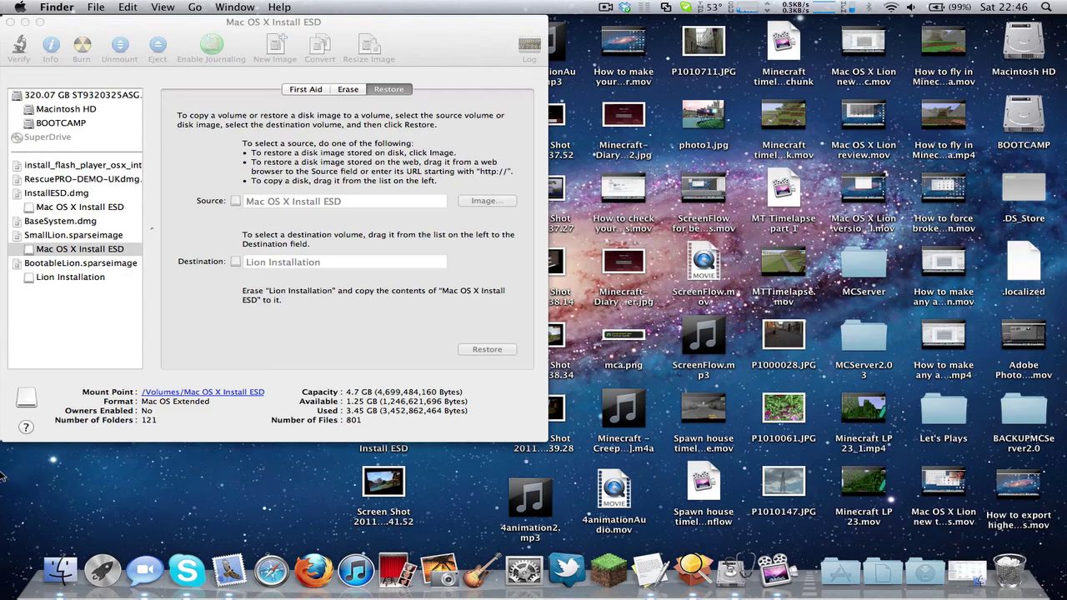
pyautogui.hotkey('ctrl', 'Left')
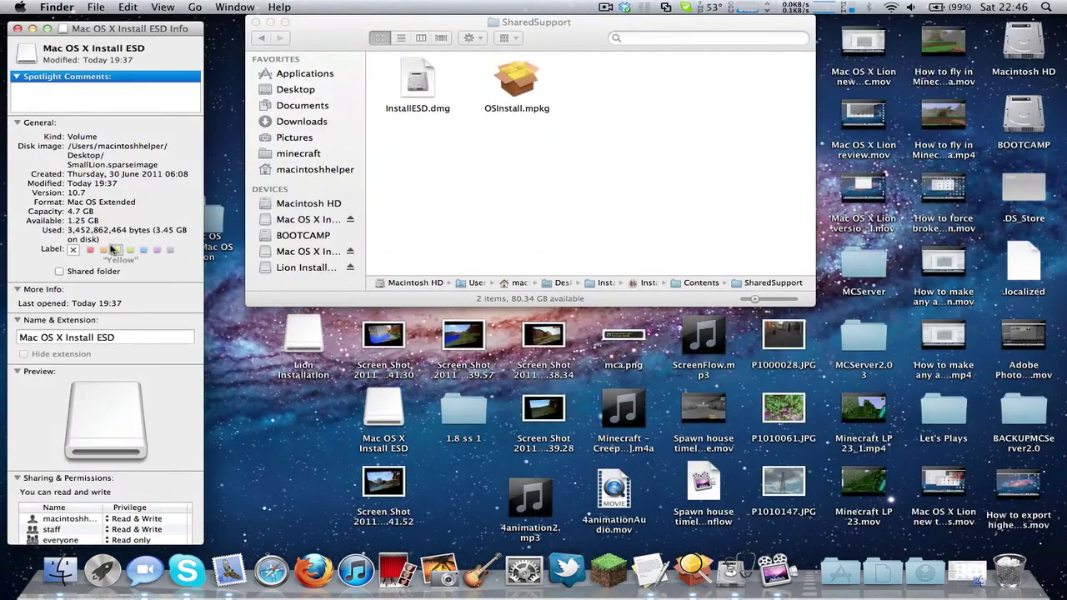
pyautogui.tripleClick(83, 236)
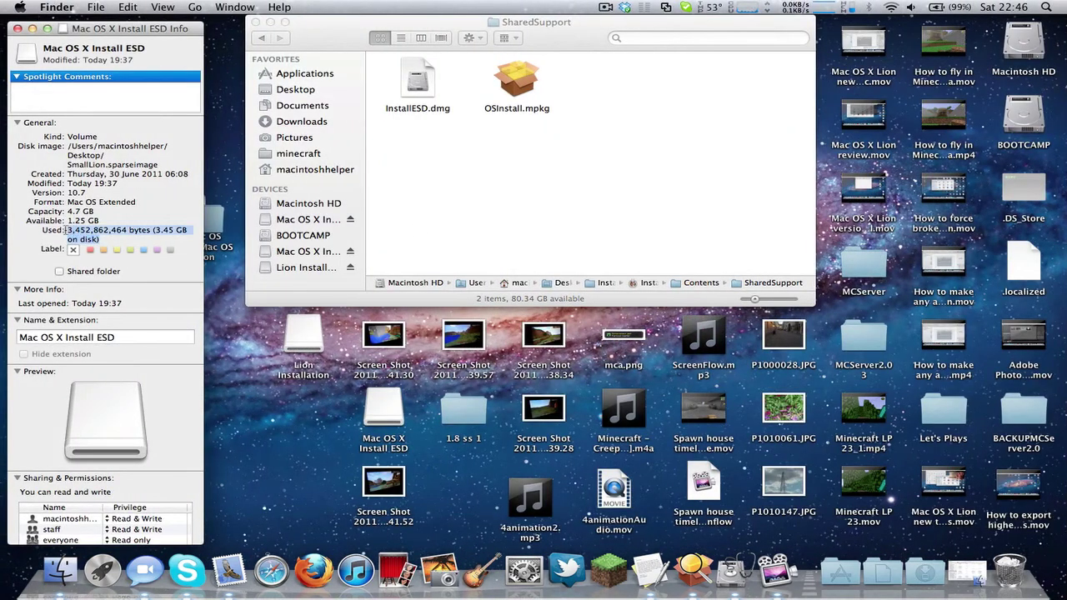
pyautogui.click(123, 229)
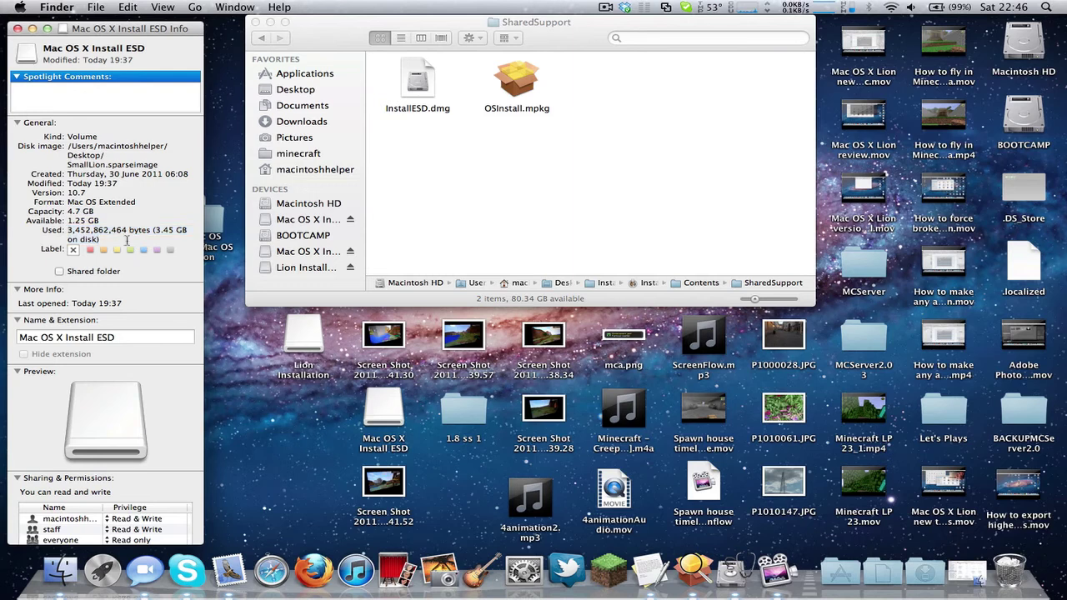
pyautogui.moveTo(98, 240); pyautogui.dragTo(58, 230)
pyautogui.moveTo(143, 207); pyautogui.dragTo(119, 196)
pyautogui.hotkey('ctrl', 'Right')
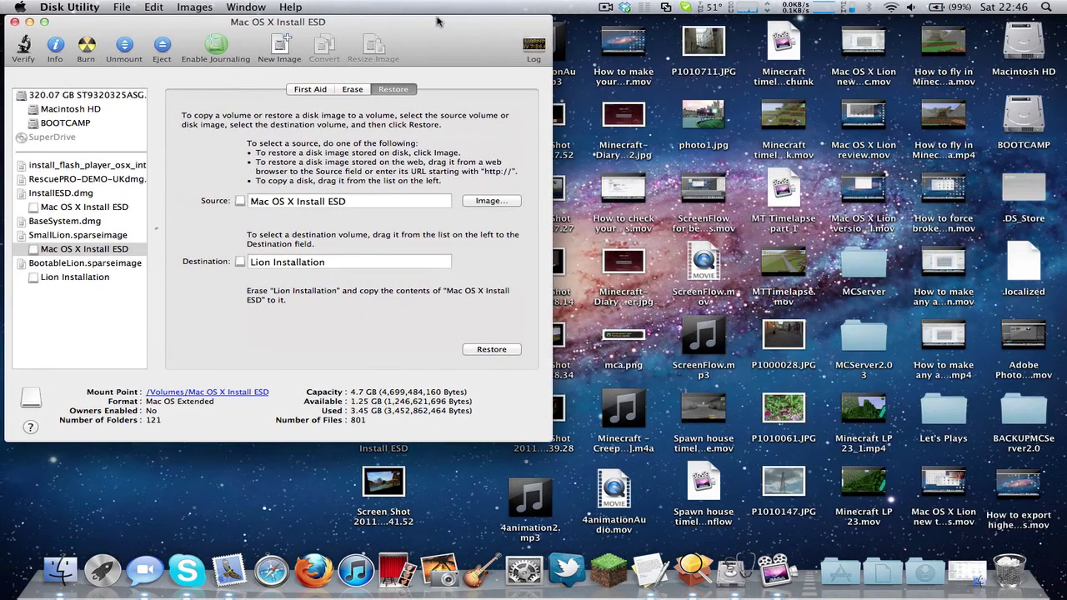
pyautogui.moveTo(433, 20); pyautogui.dragTo(697, 6)
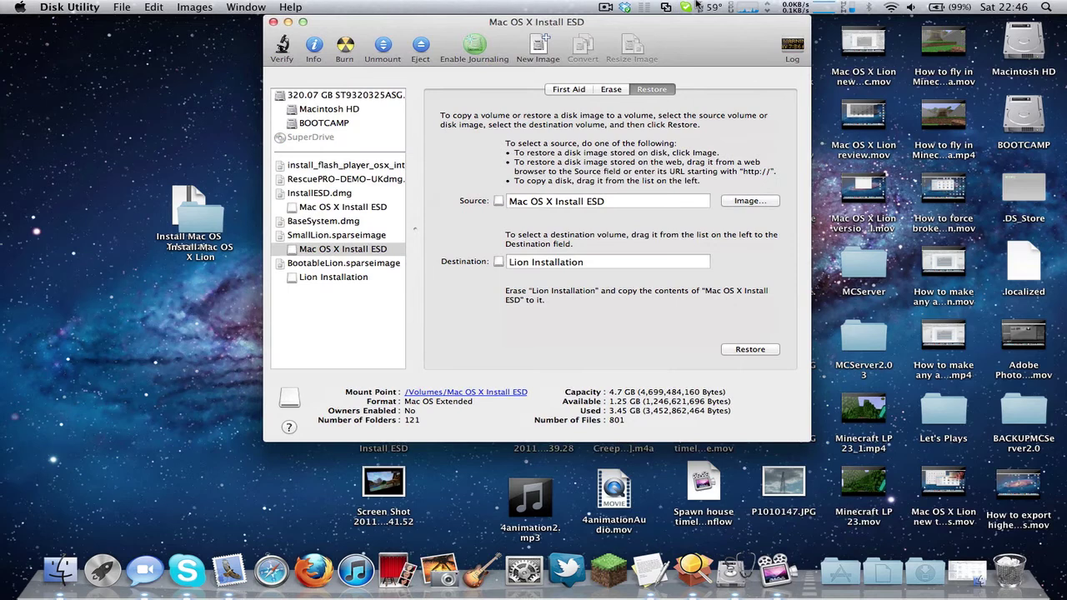
pyautogui.moveTo(196, 318); pyautogui.dragTo(147, 273)
pyautogui.click(457, 301)
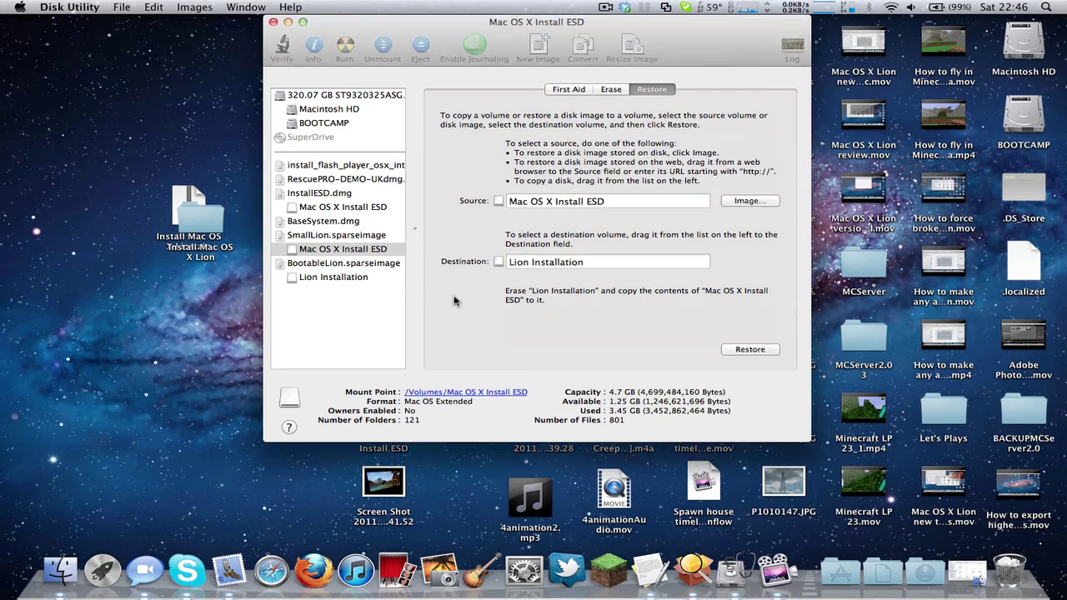
pyautogui.click(631, 201)
pyautogui.press('super+a')
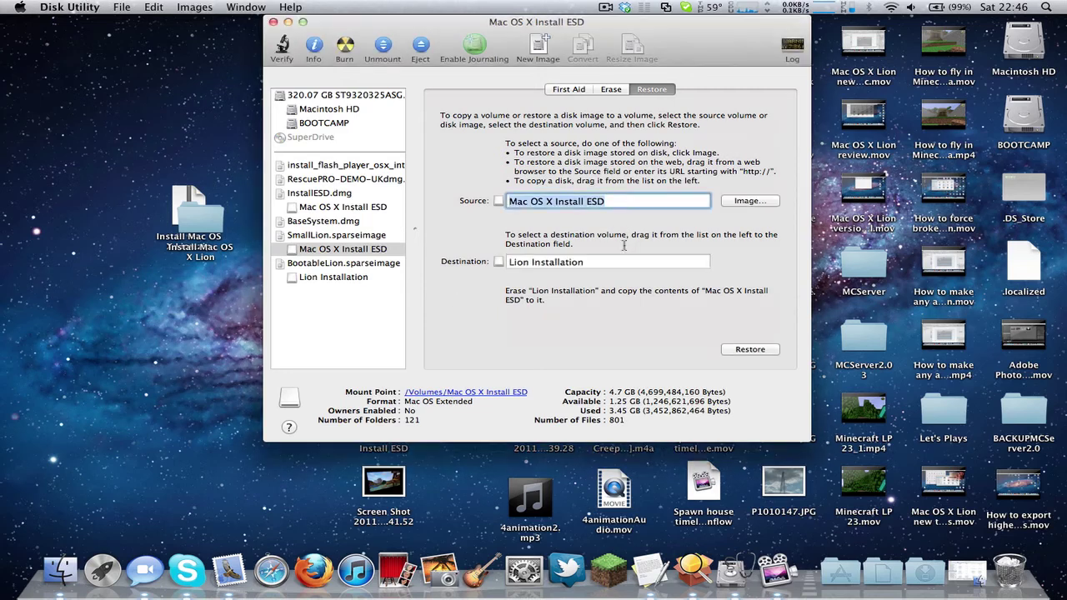
pyautogui.click(611, 263)
pyautogui.press('super+a')
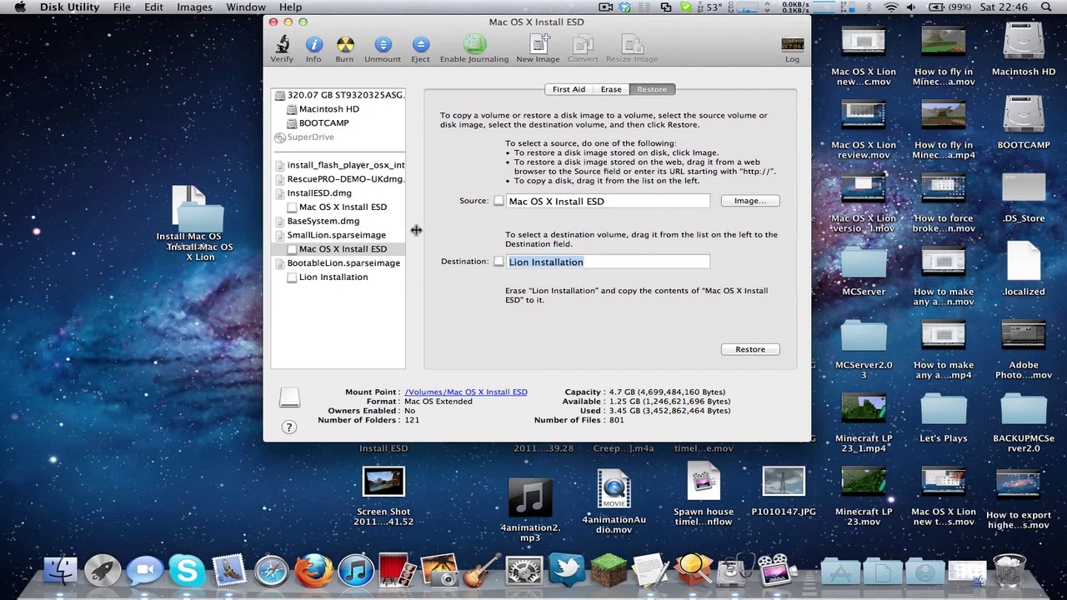
pyautogui.click(601, 262)
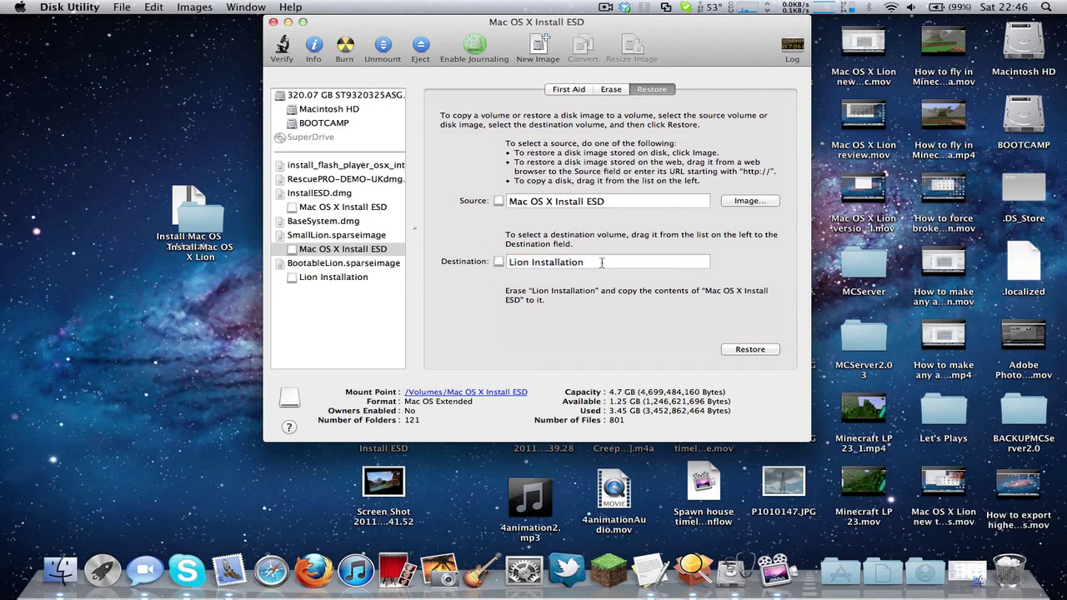